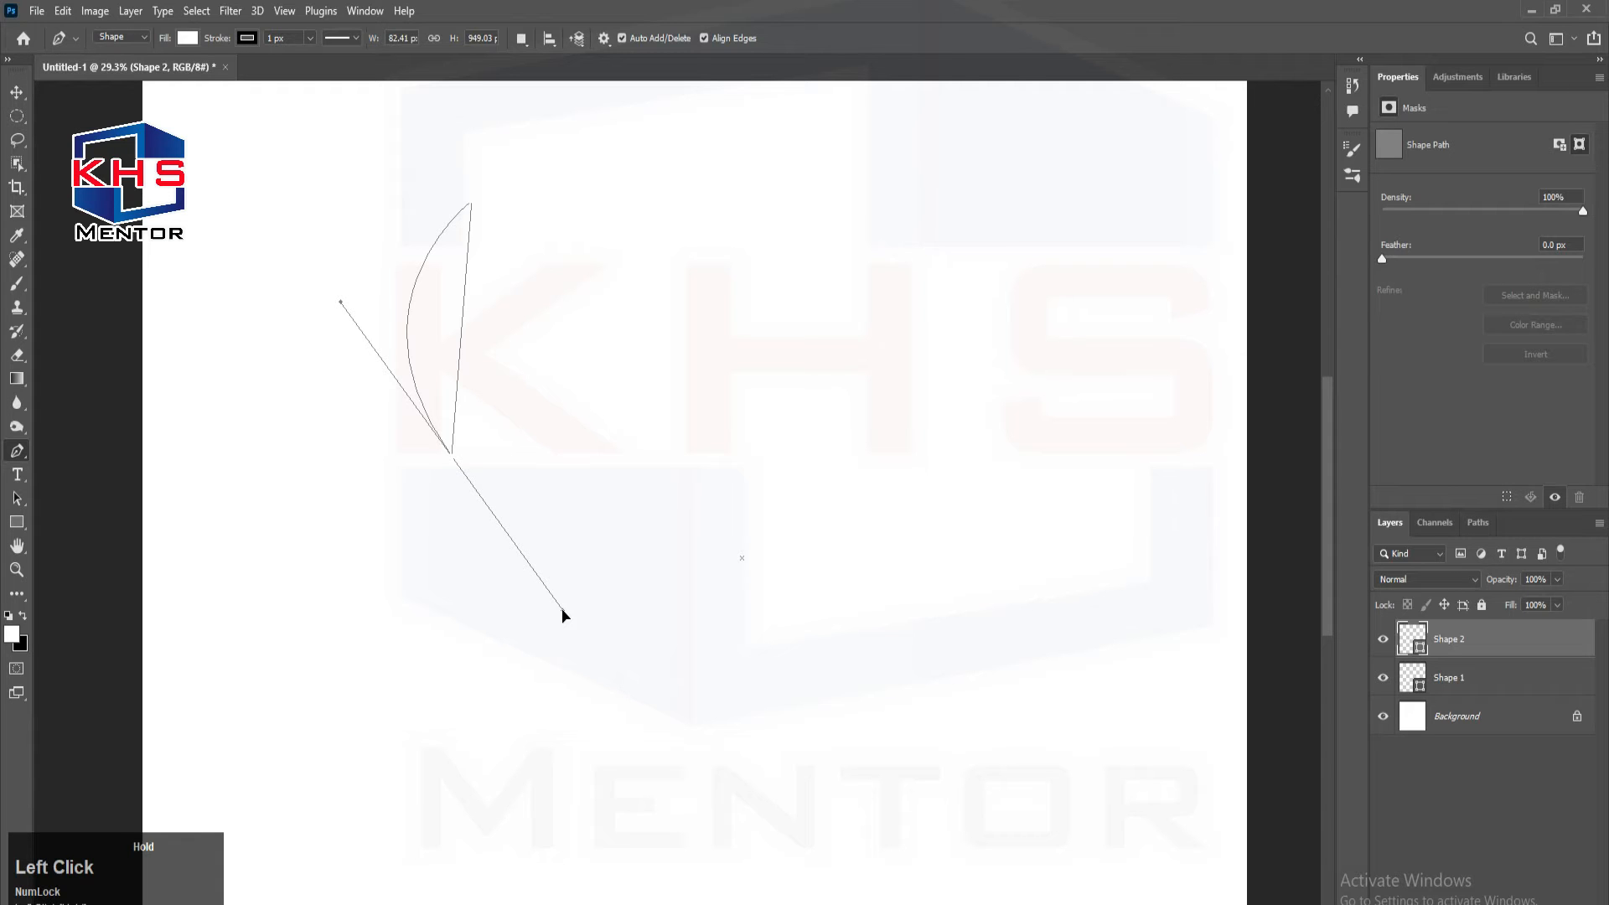
- Finish the curved segment bulging to the left by pulling out the direction handles of its lower anchor point
left_click_drag(564, 617, 563, 616)
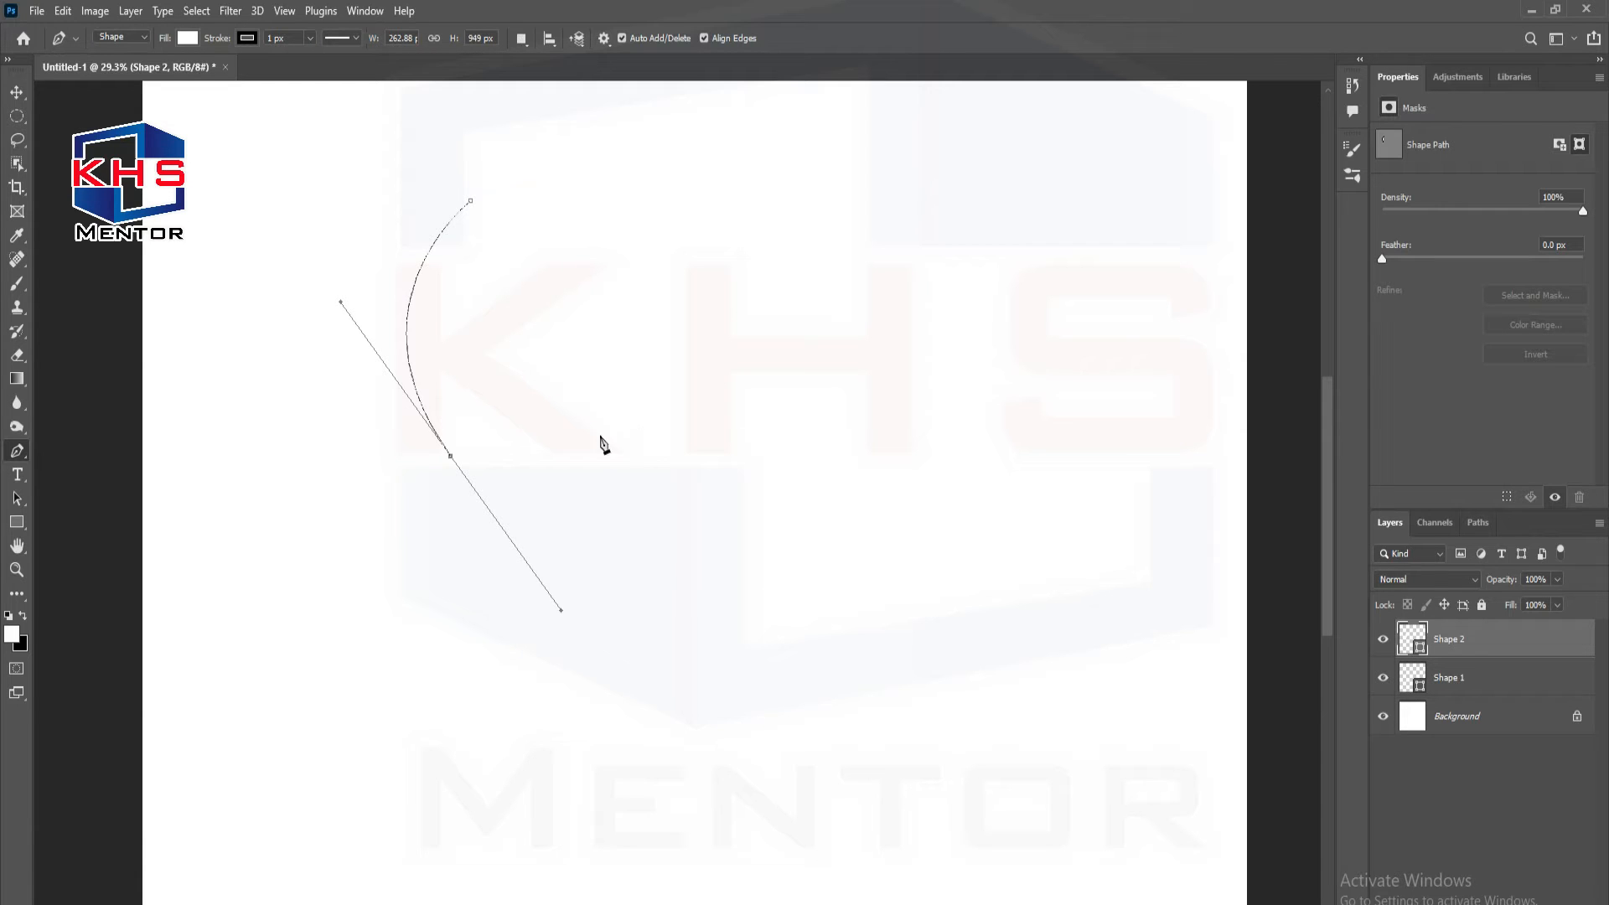
- Try removing the outgoing direction handle from the curve's lower anchor point, and undo it
key("alt")
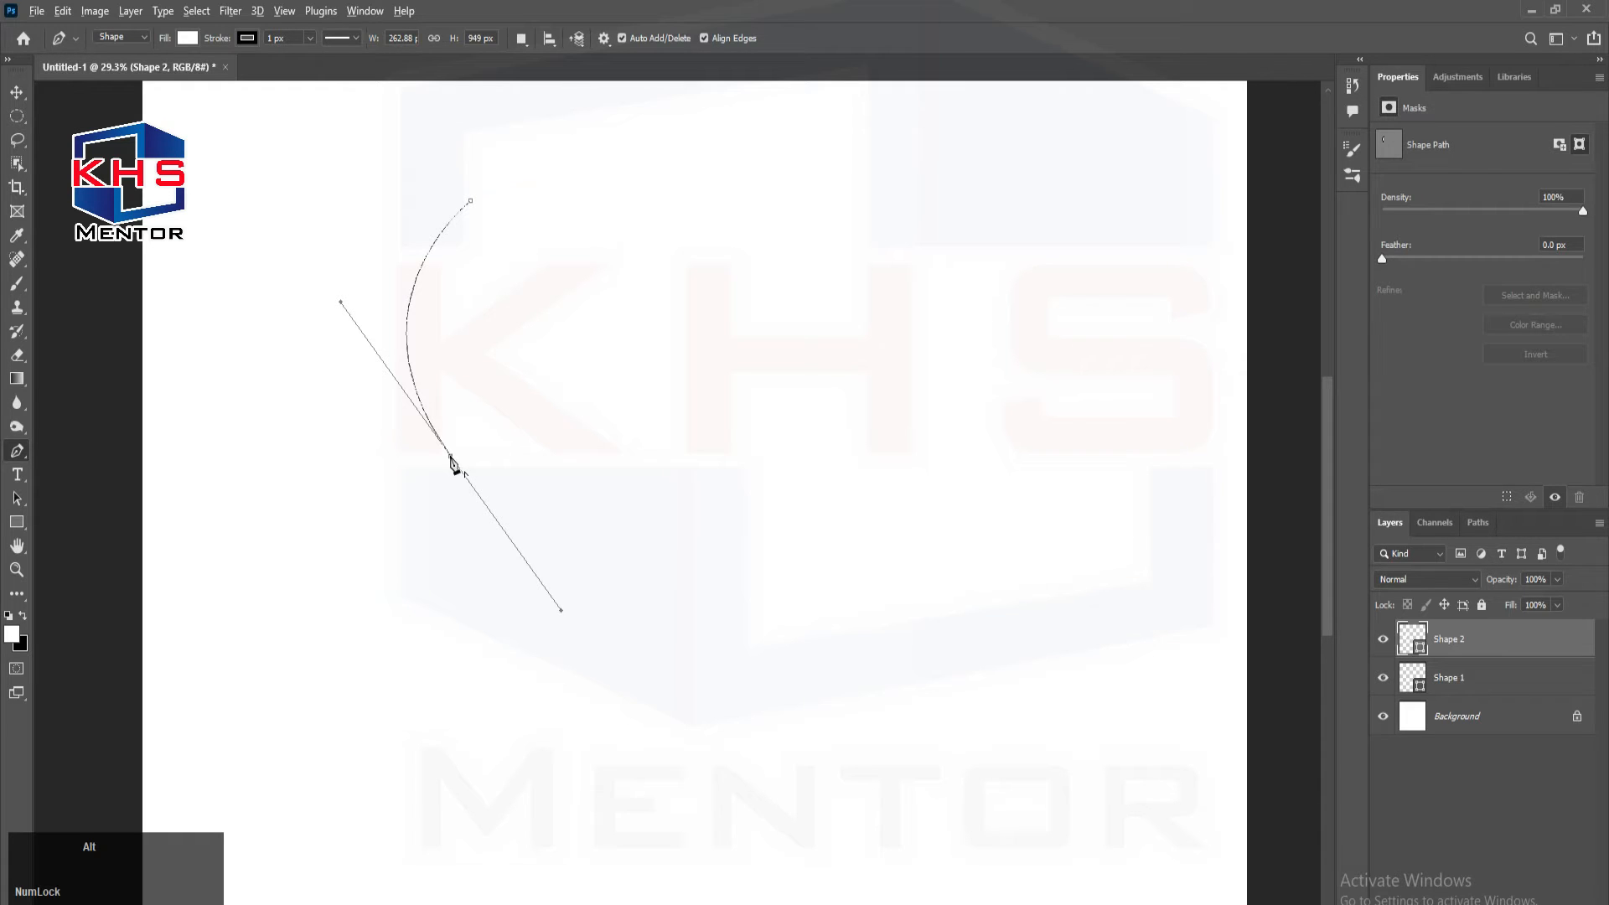
left_click(451, 458, "alt")
key("ctrl")
key("ctrl+z")
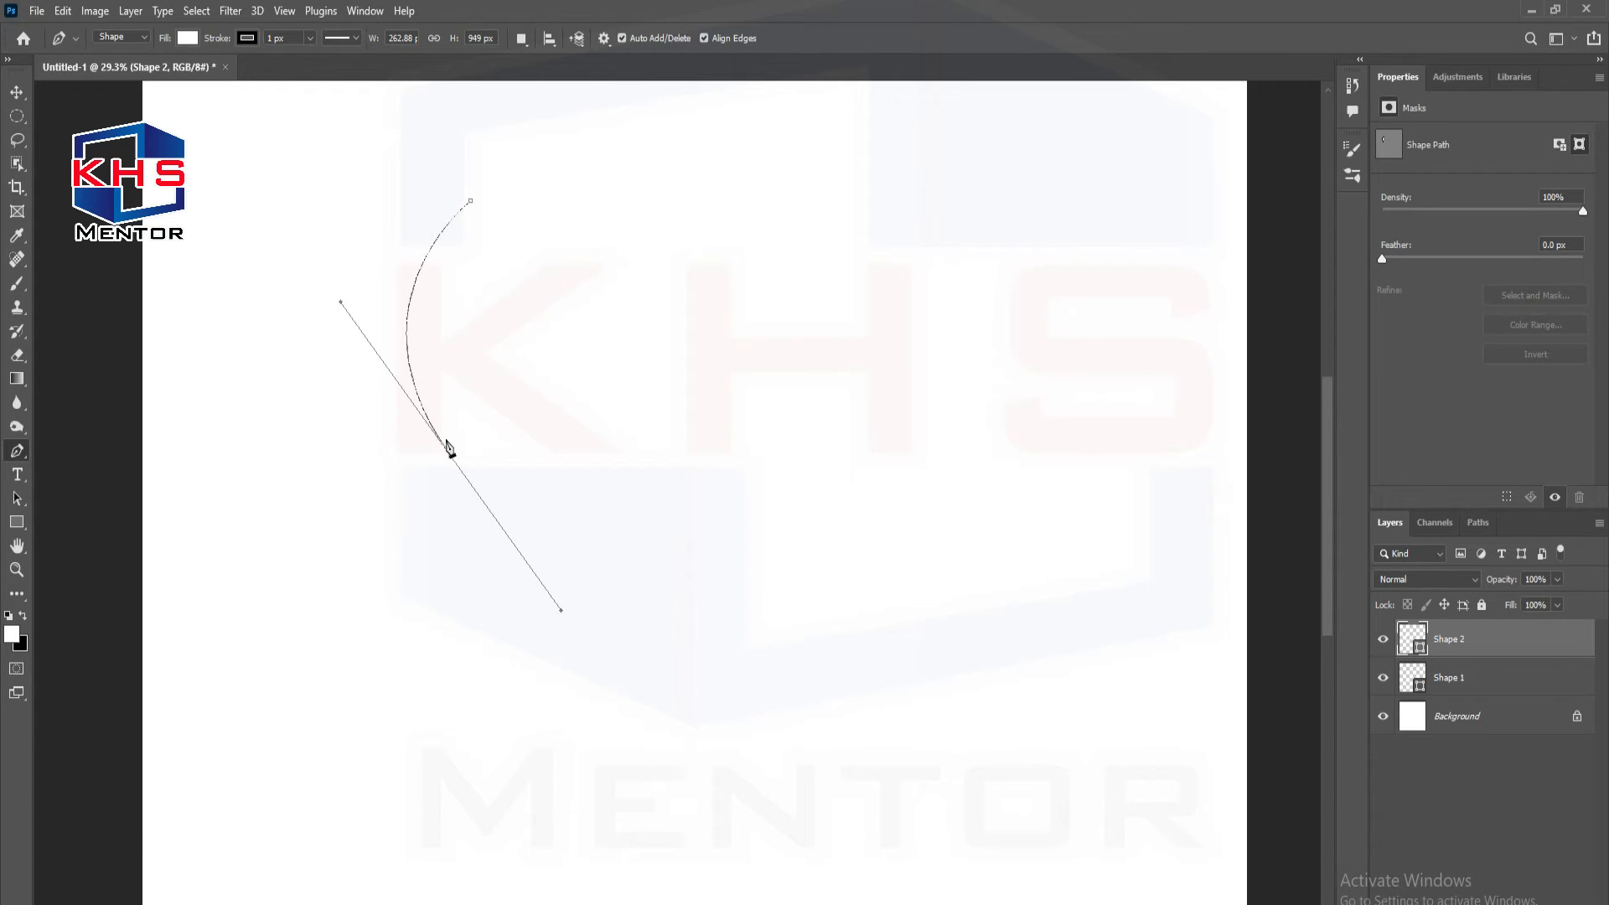
- Lengthen the lower anchor point's outgoing direction handle down and to the right
key("ctrl")
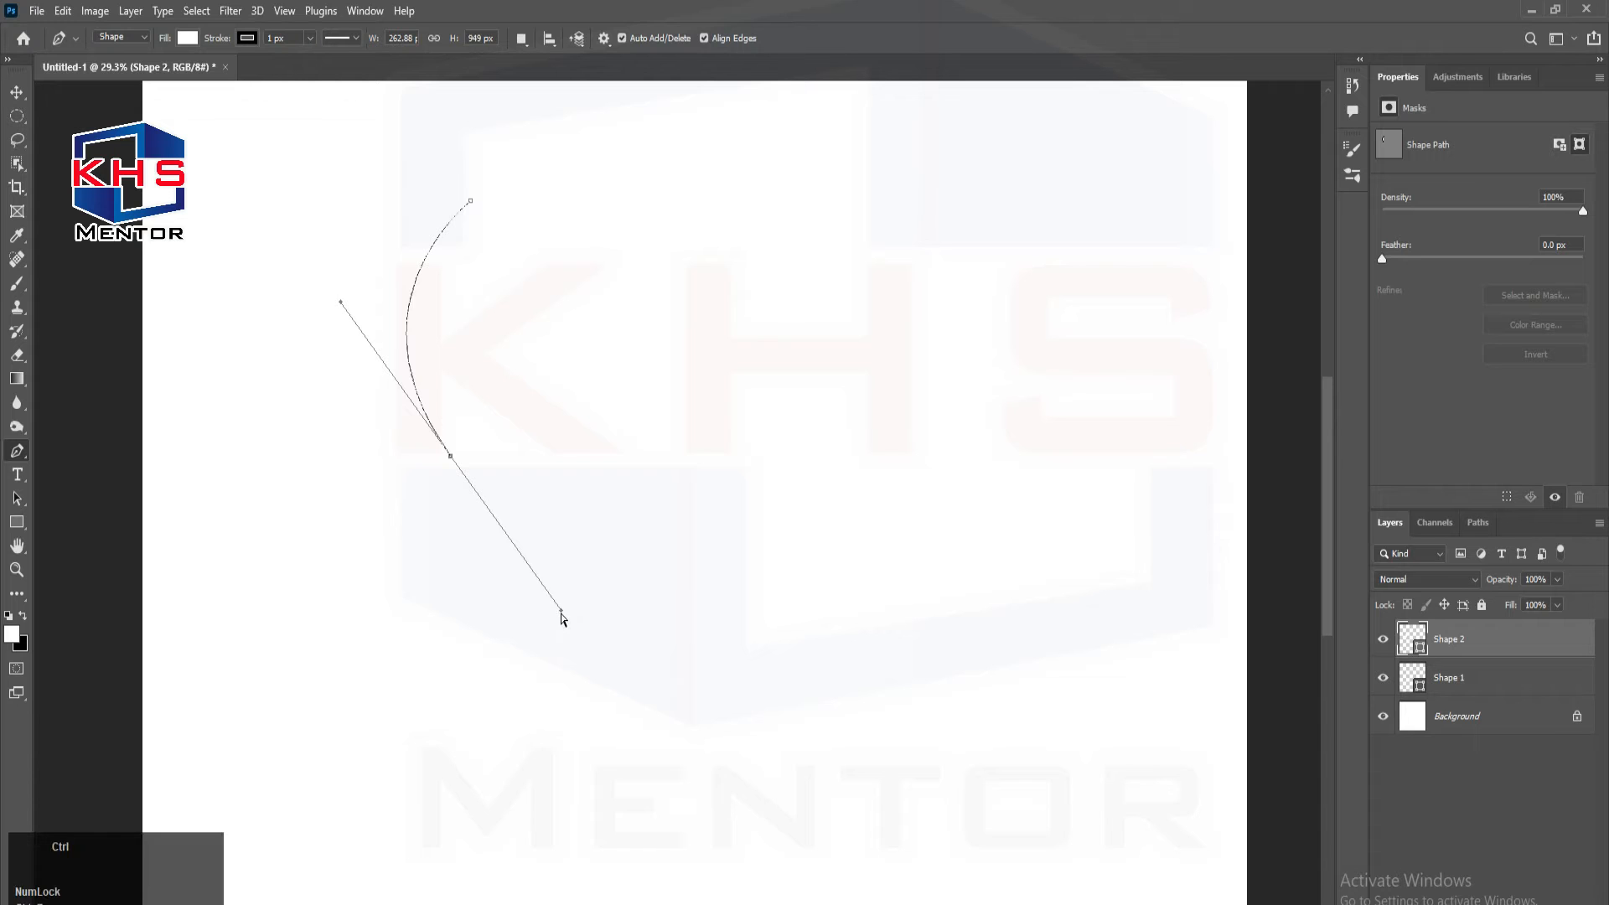
left_click_drag(564, 617, 607, 662)
- Try adding another anchor point beyond the curve's lower anchor, and undo each attempt
left_click(607, 662)
key("ctrl+z")
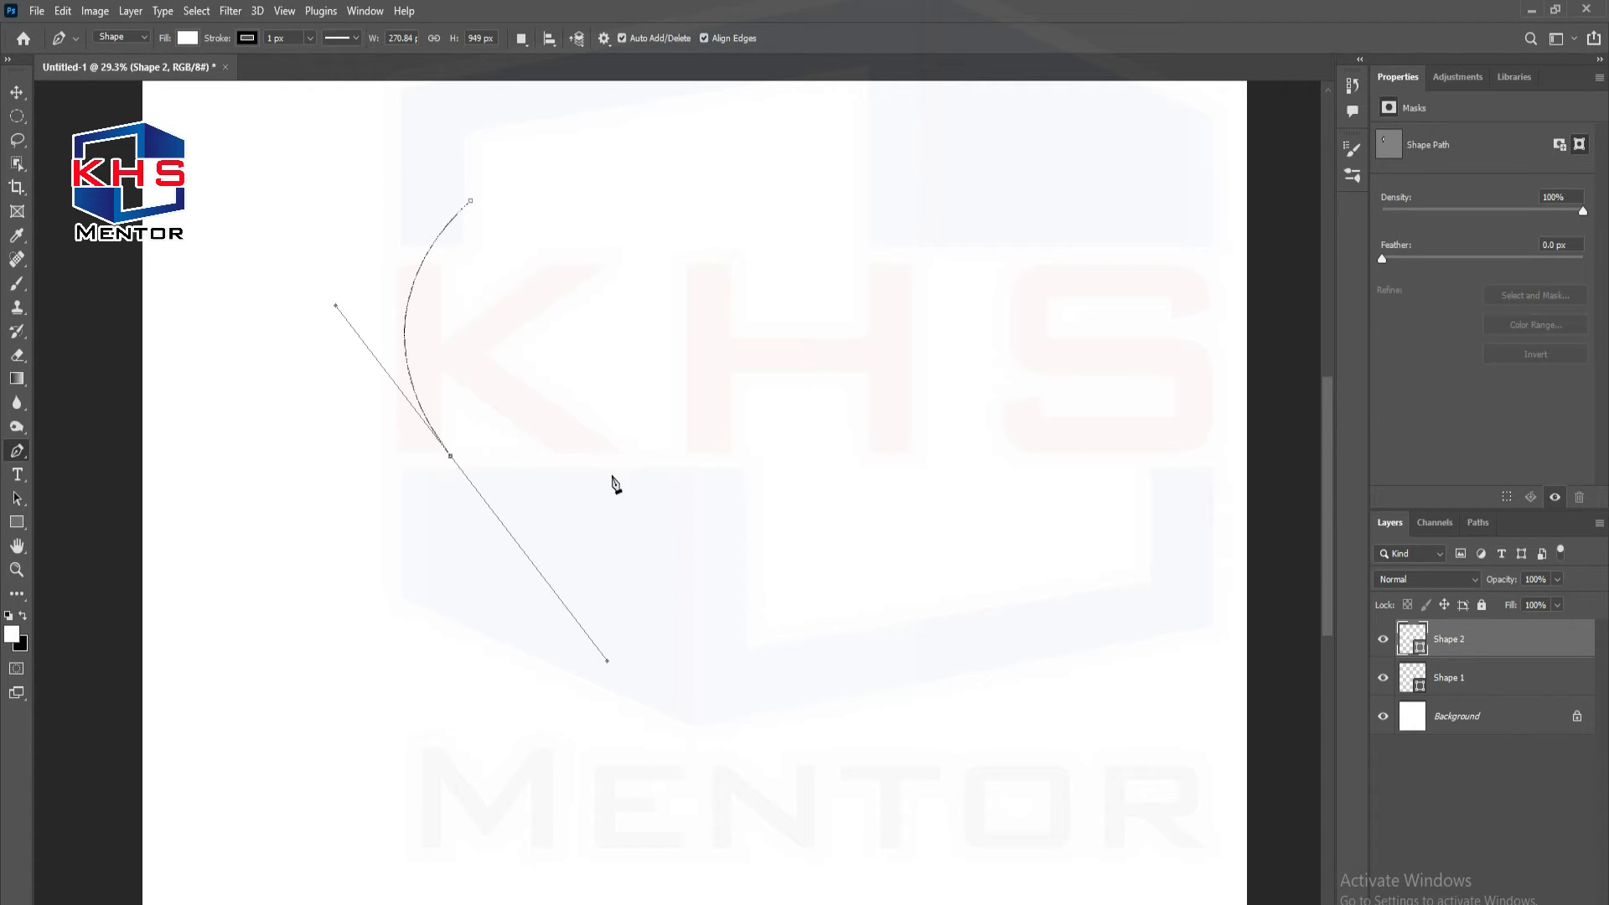
left_click(593, 400)
key("ctrl")
key("ctrl+z")
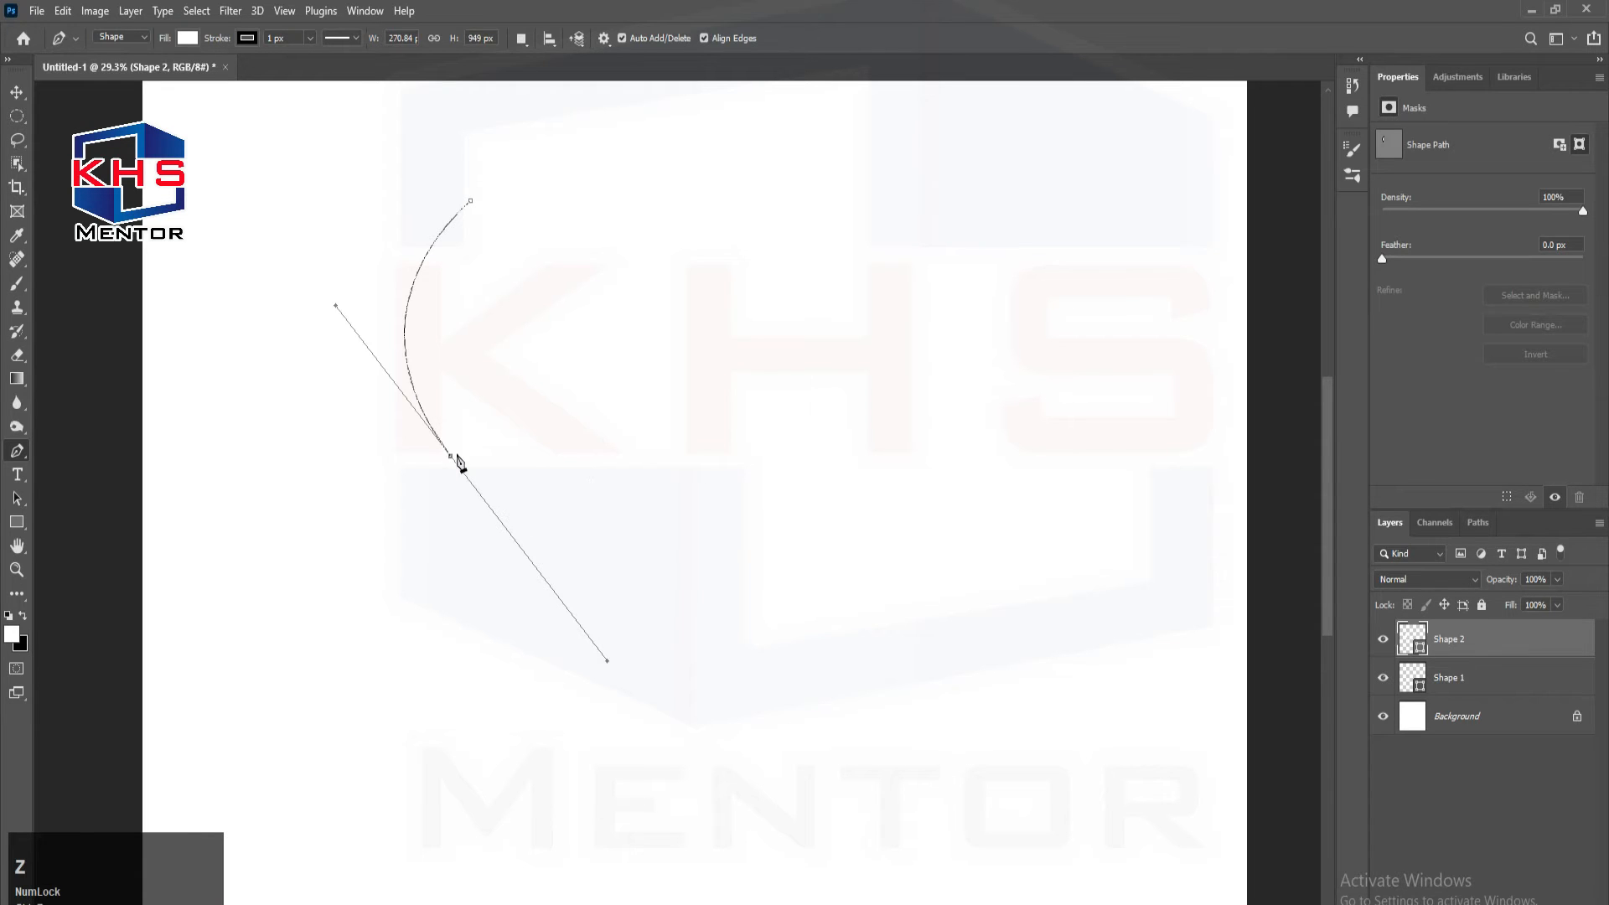
- Convert the lower anchor to a corner and close the path at its starting point with a curve, forming a leaf outline
key("alt")
left_click(451, 458, "alt")
left_click_drag(471, 203, 370, 109)
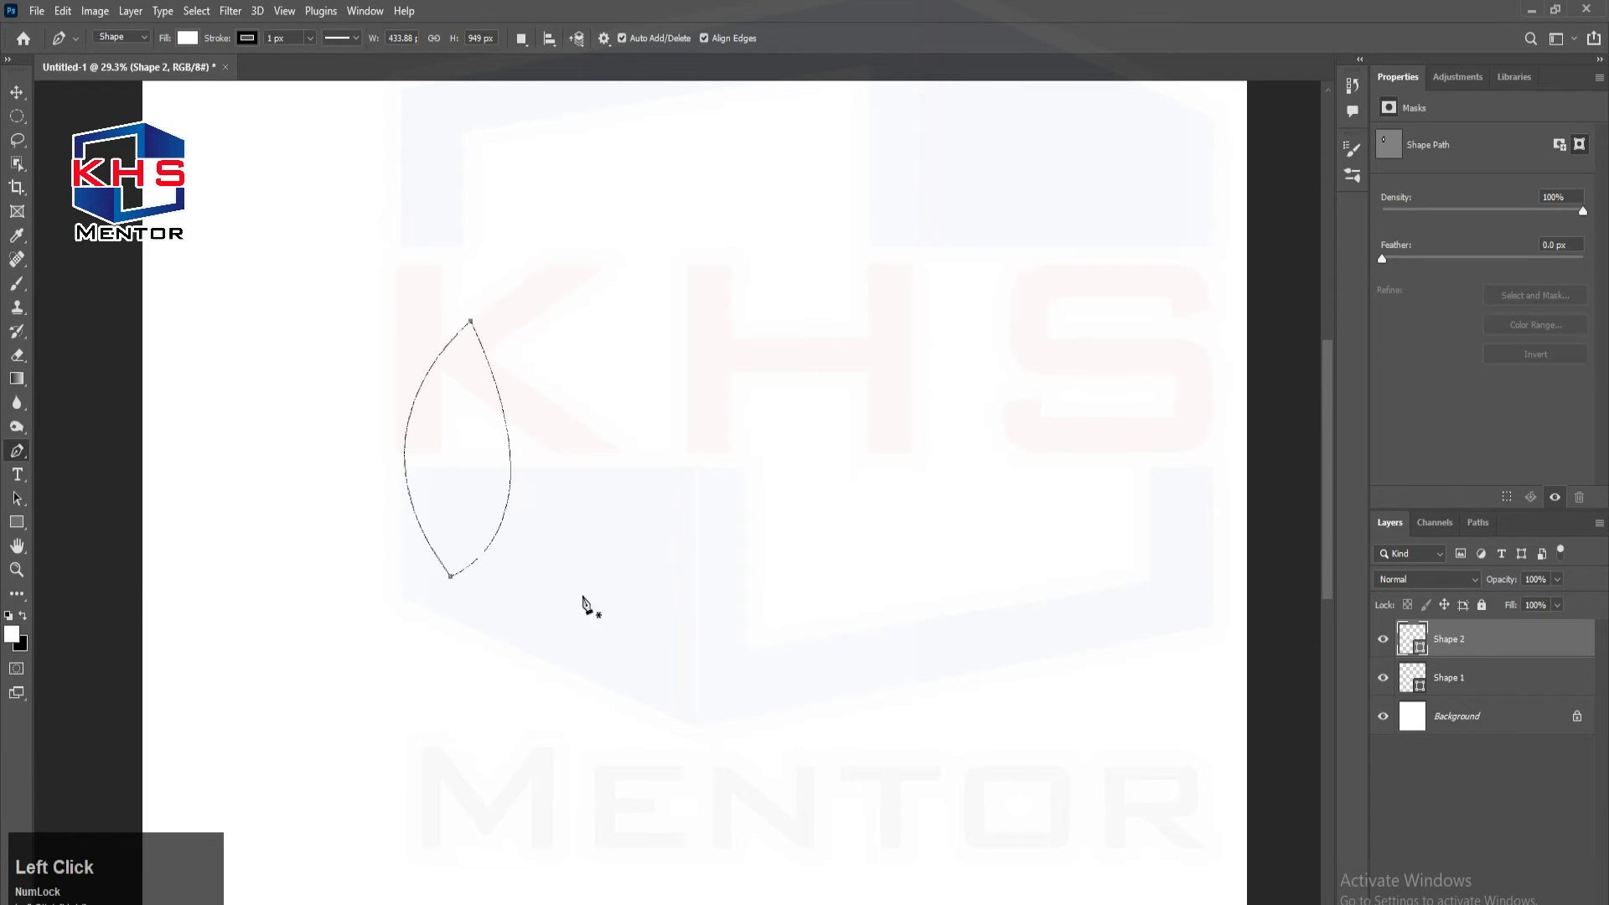
- Add an anchor point on the lower part of the leaf's right edge and move it outward
left_click(507, 503)
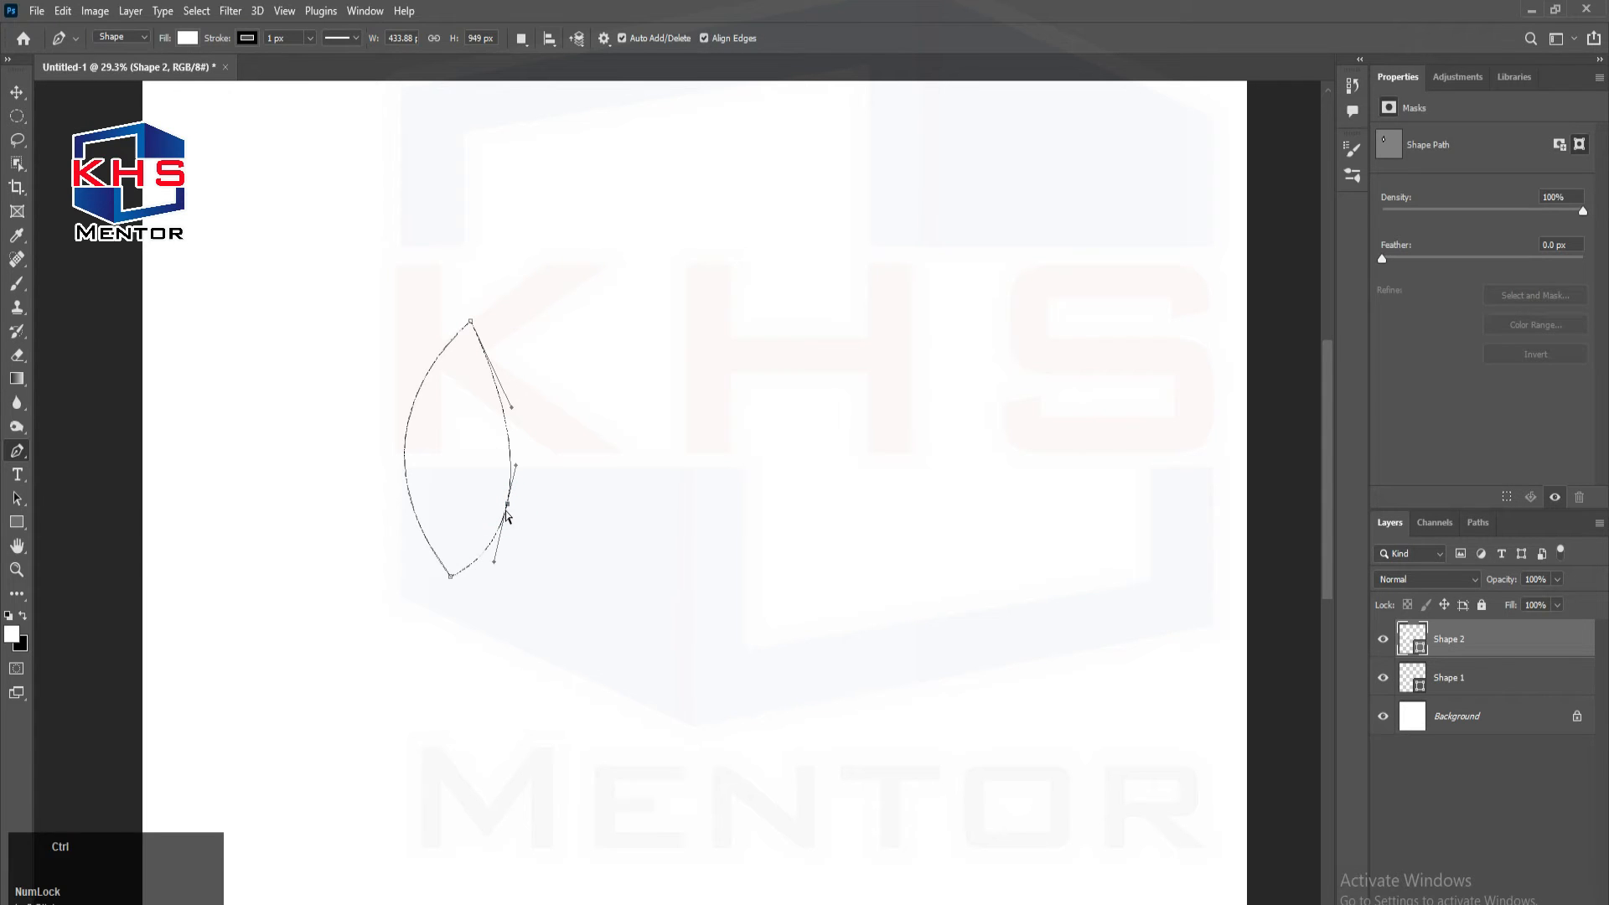
key("ctrl+z")
left_click(507, 504)
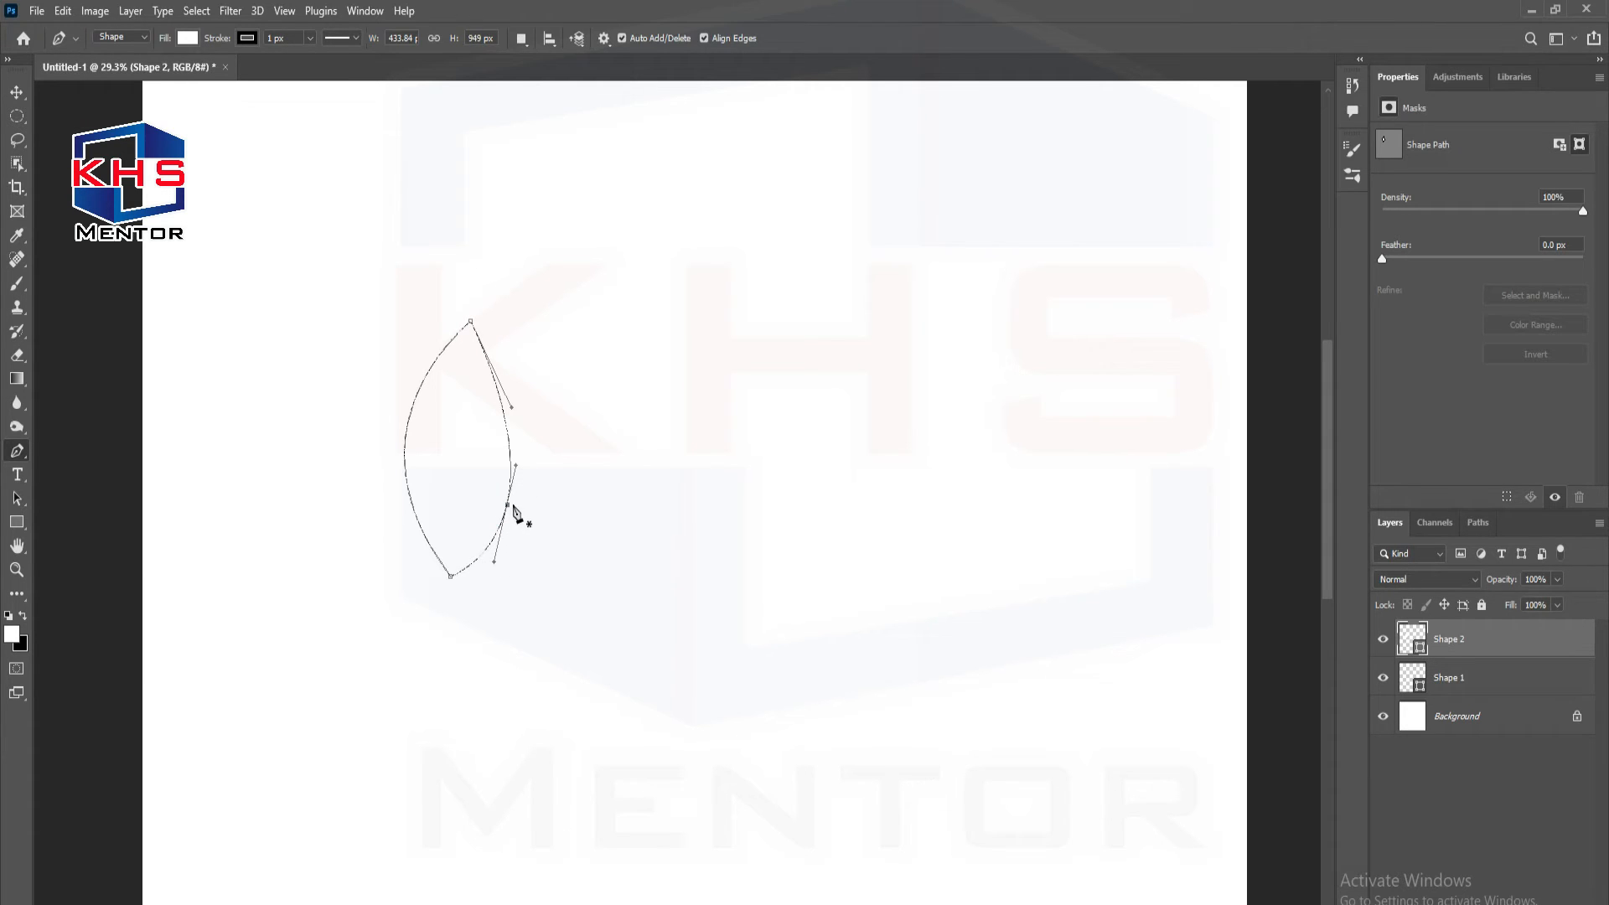
key("ctrl")
left_click_drag(507, 504, 533, 491)
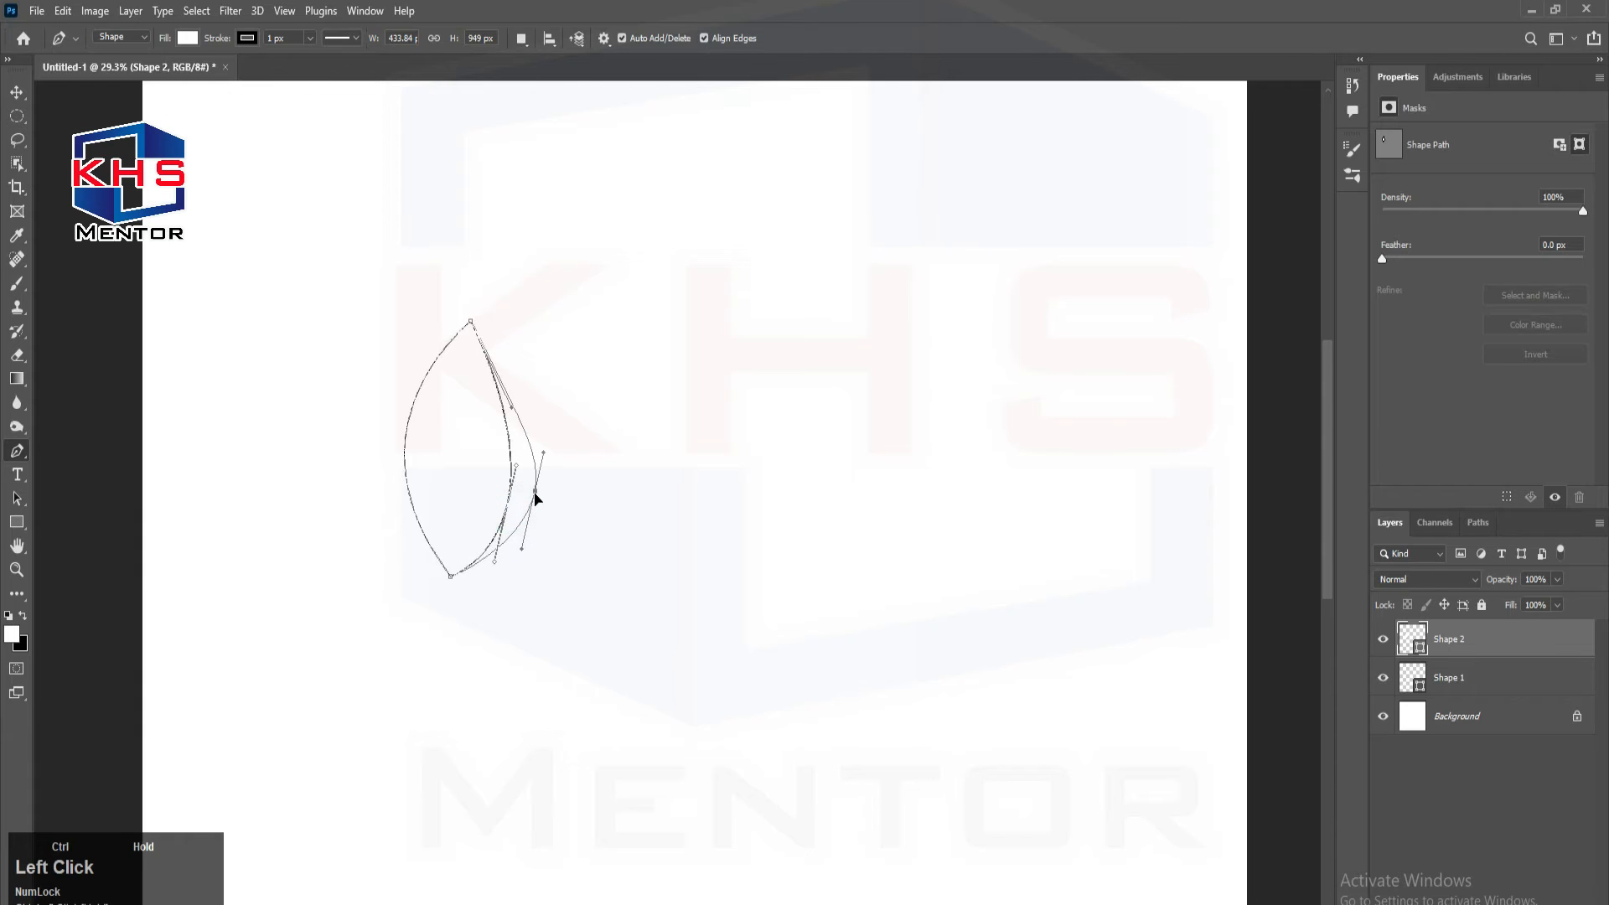
- Add an anchor point on the leaf's left edge, move it inward and adjust its handle for an S-curve
left_click(406, 480)
left_click_drag(405, 480, 434, 451)
left_click_drag(465, 358, 486, 415)
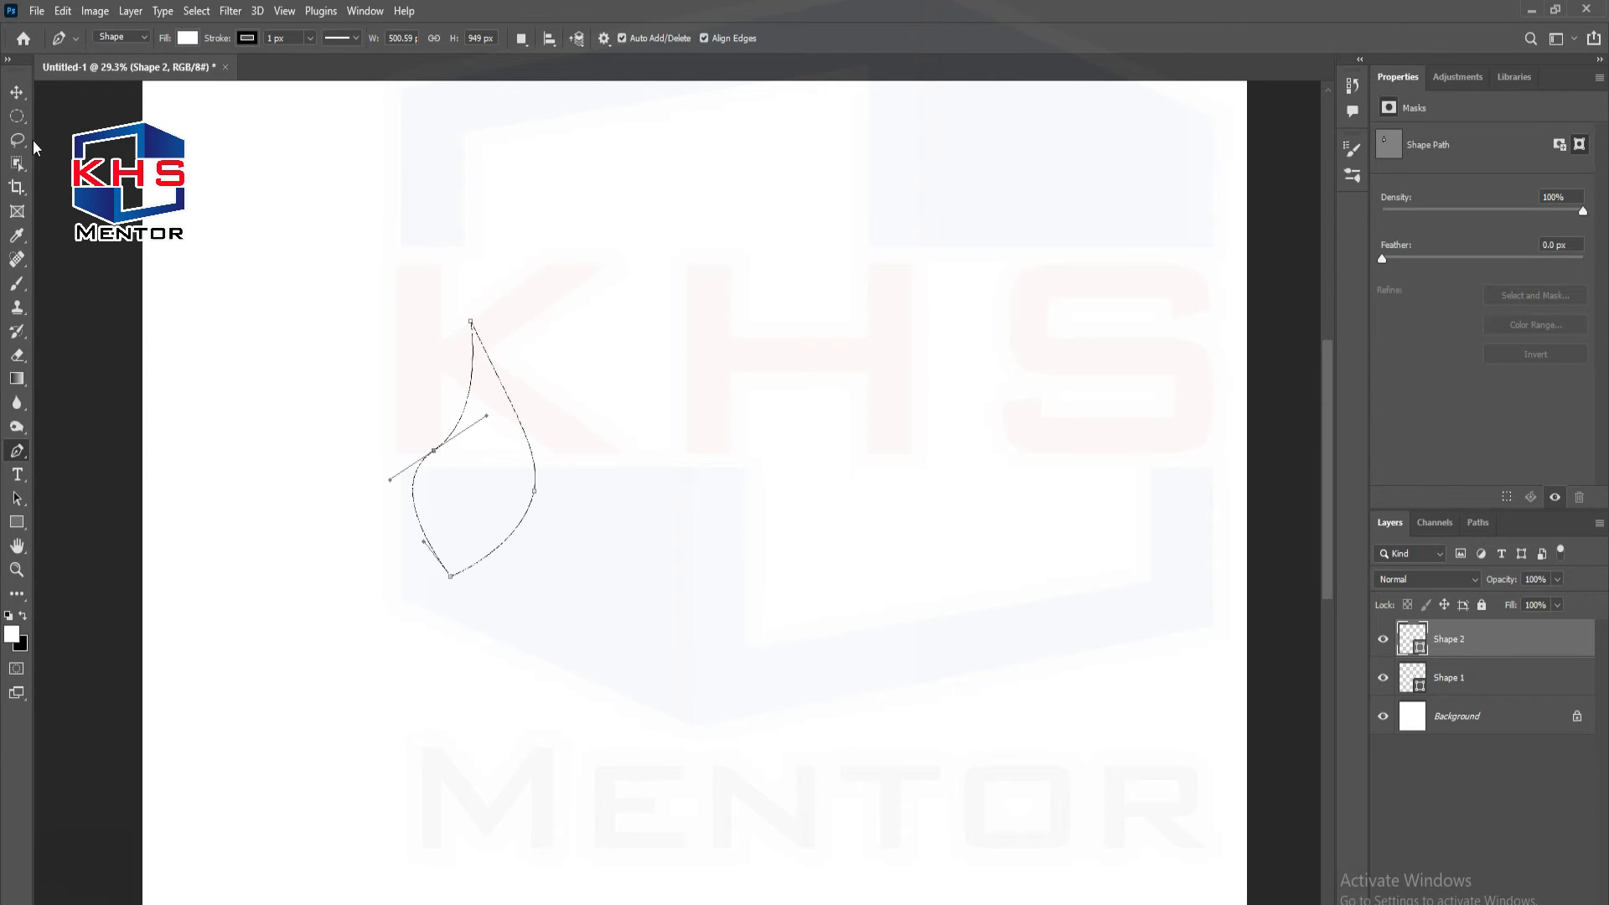
- Fill the leaf shape with green 047b09
left_click(17, 91)
left_click(485, 467)
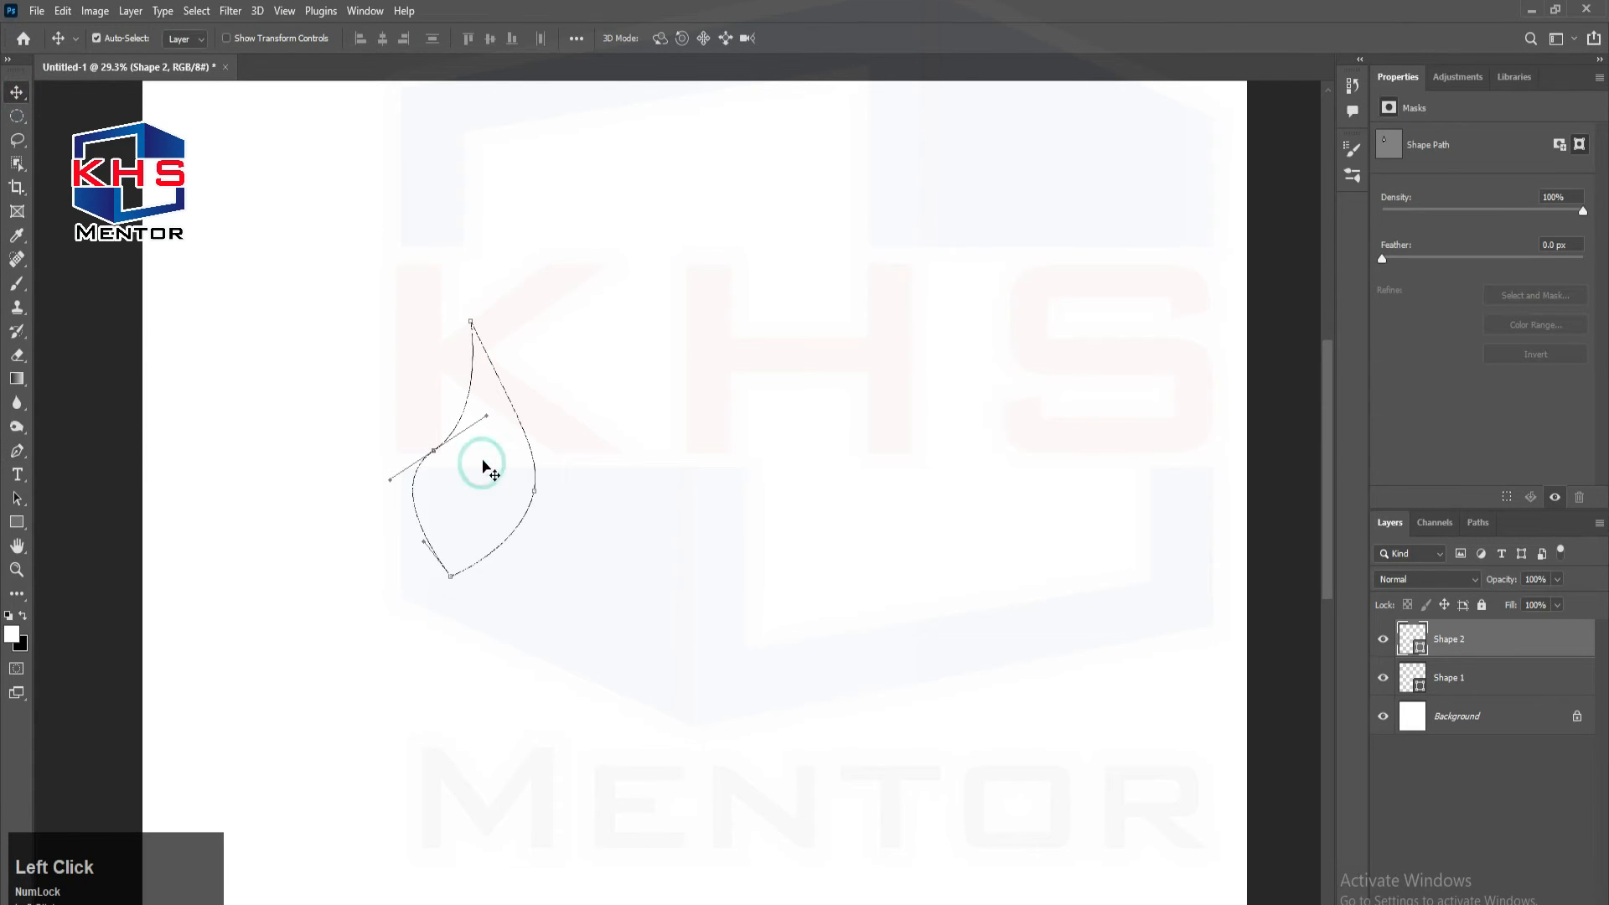
left_click(17, 522)
left_click(187, 38)
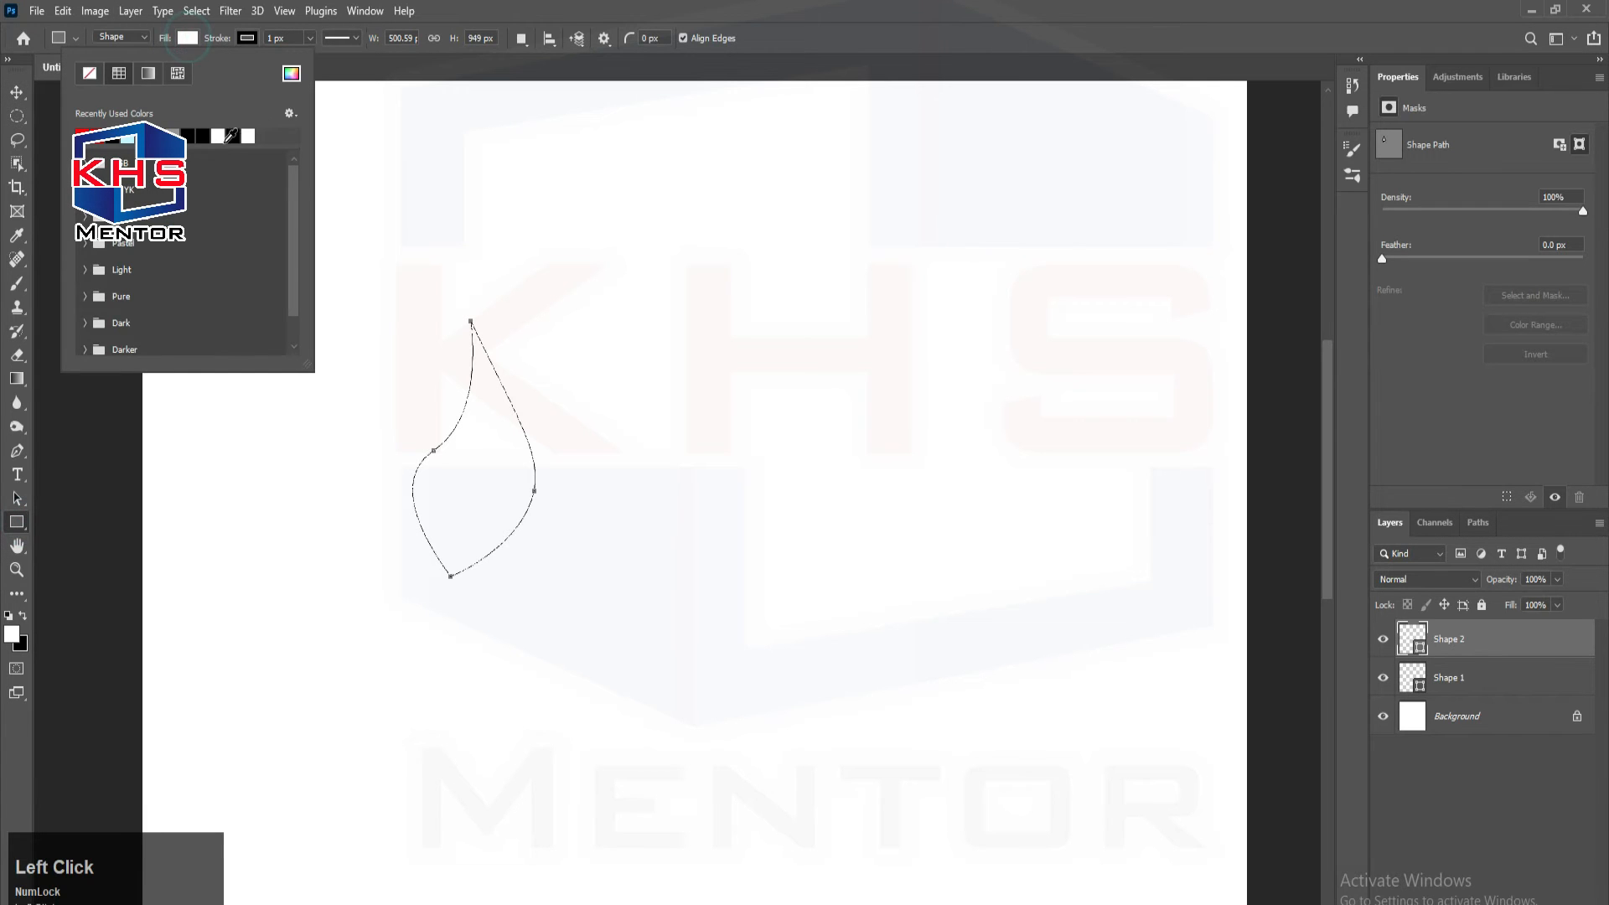
left_click(113, 137)
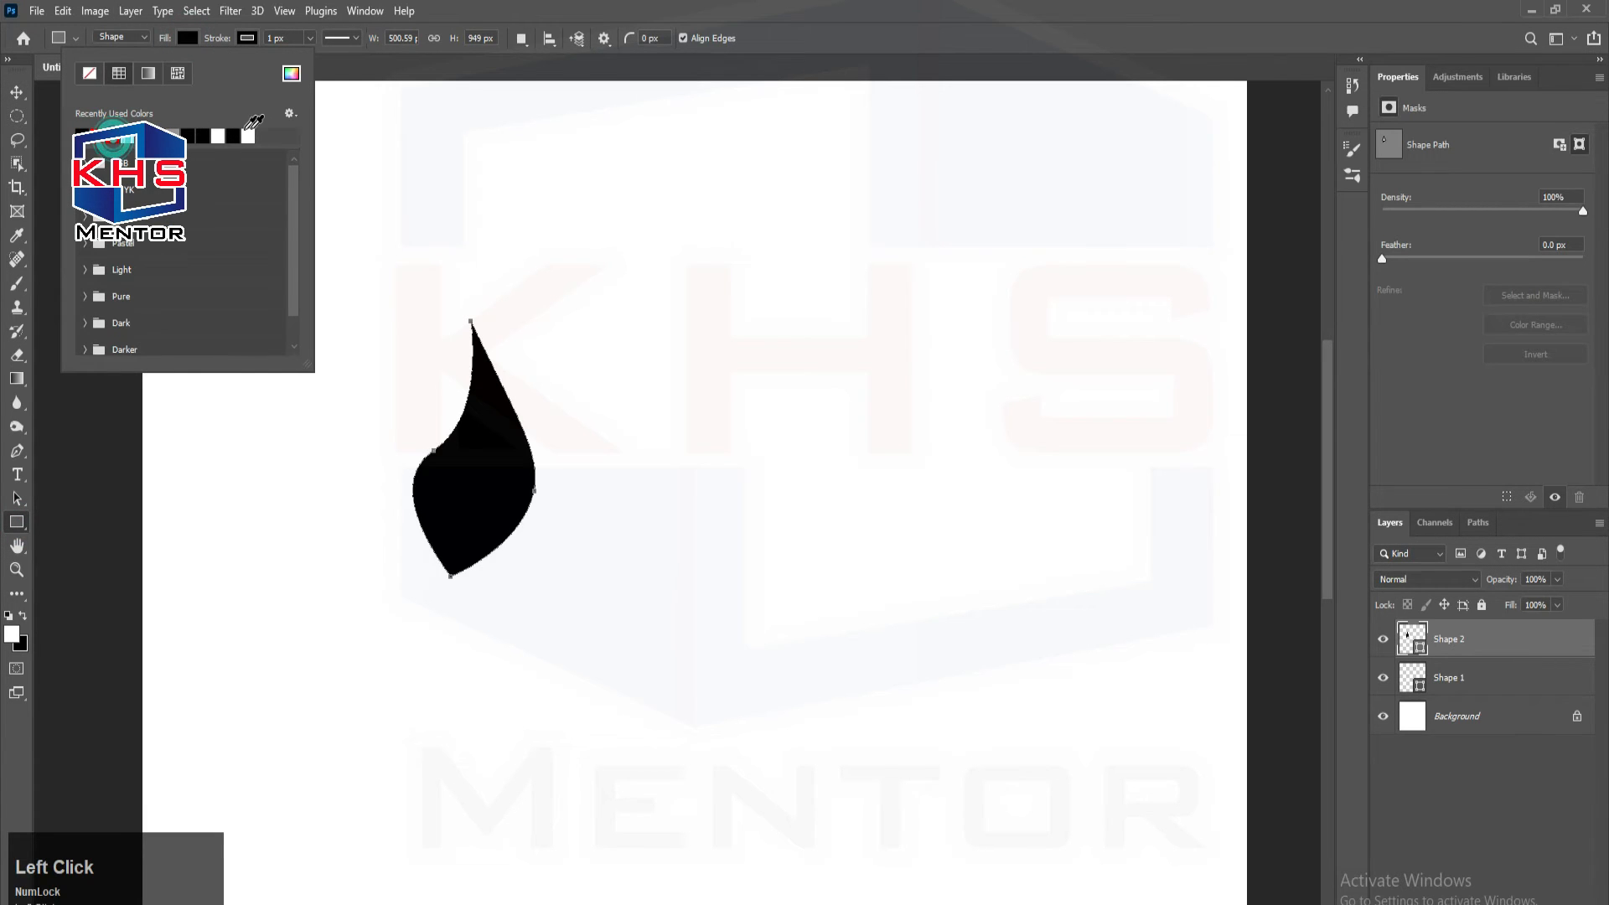
left_click(292, 74)
left_click(1018, 278)
left_click(995, 244)
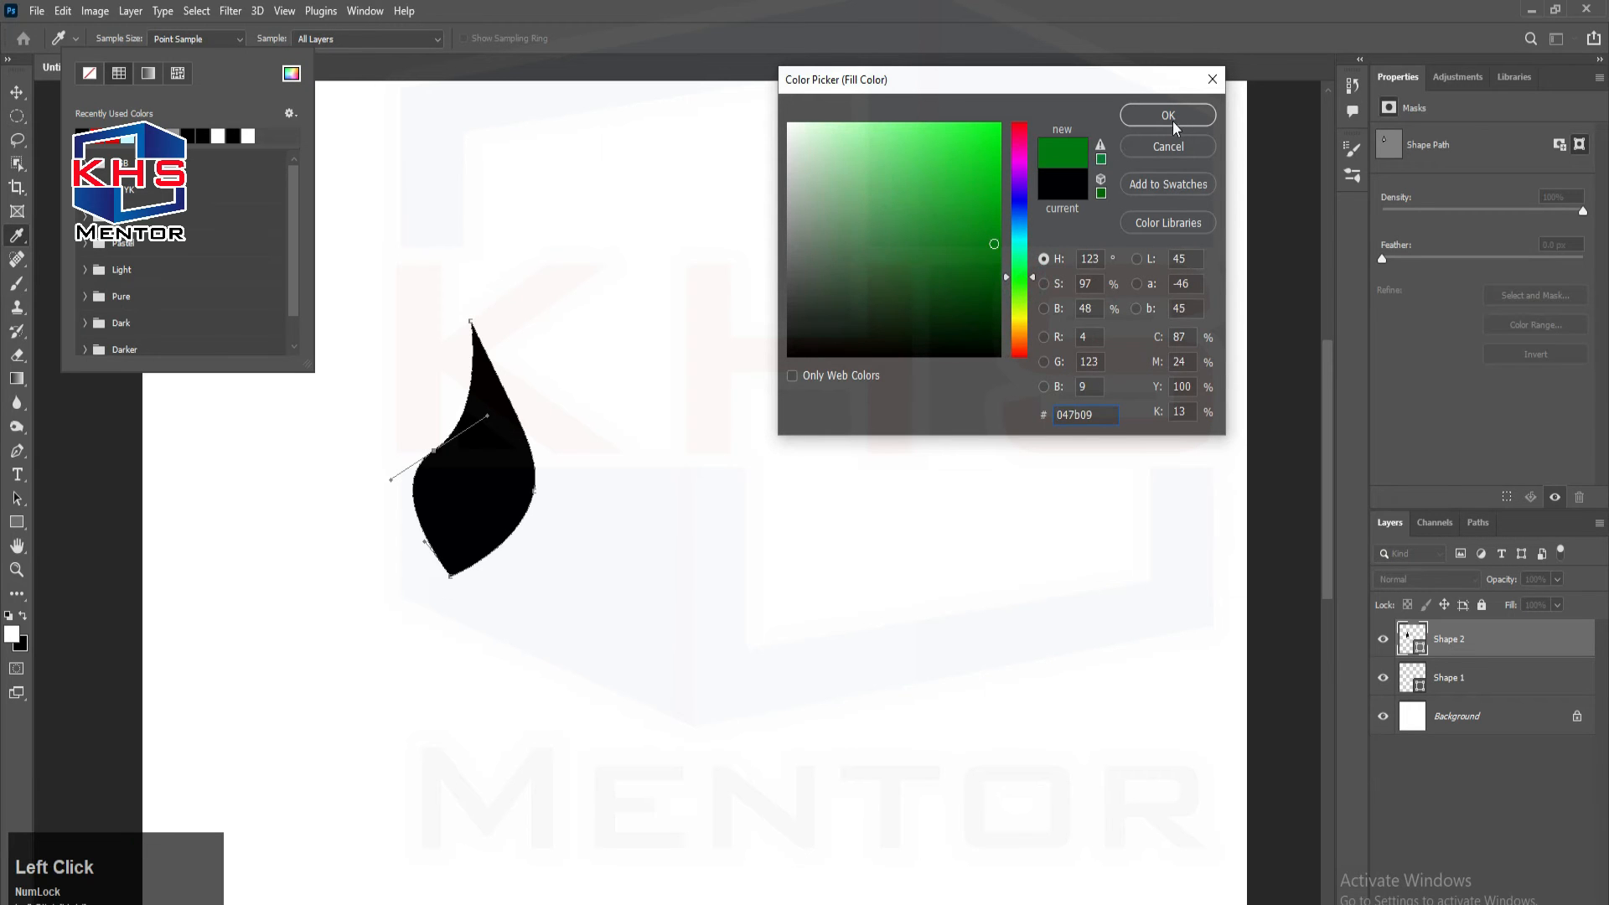
left_click(1169, 118)
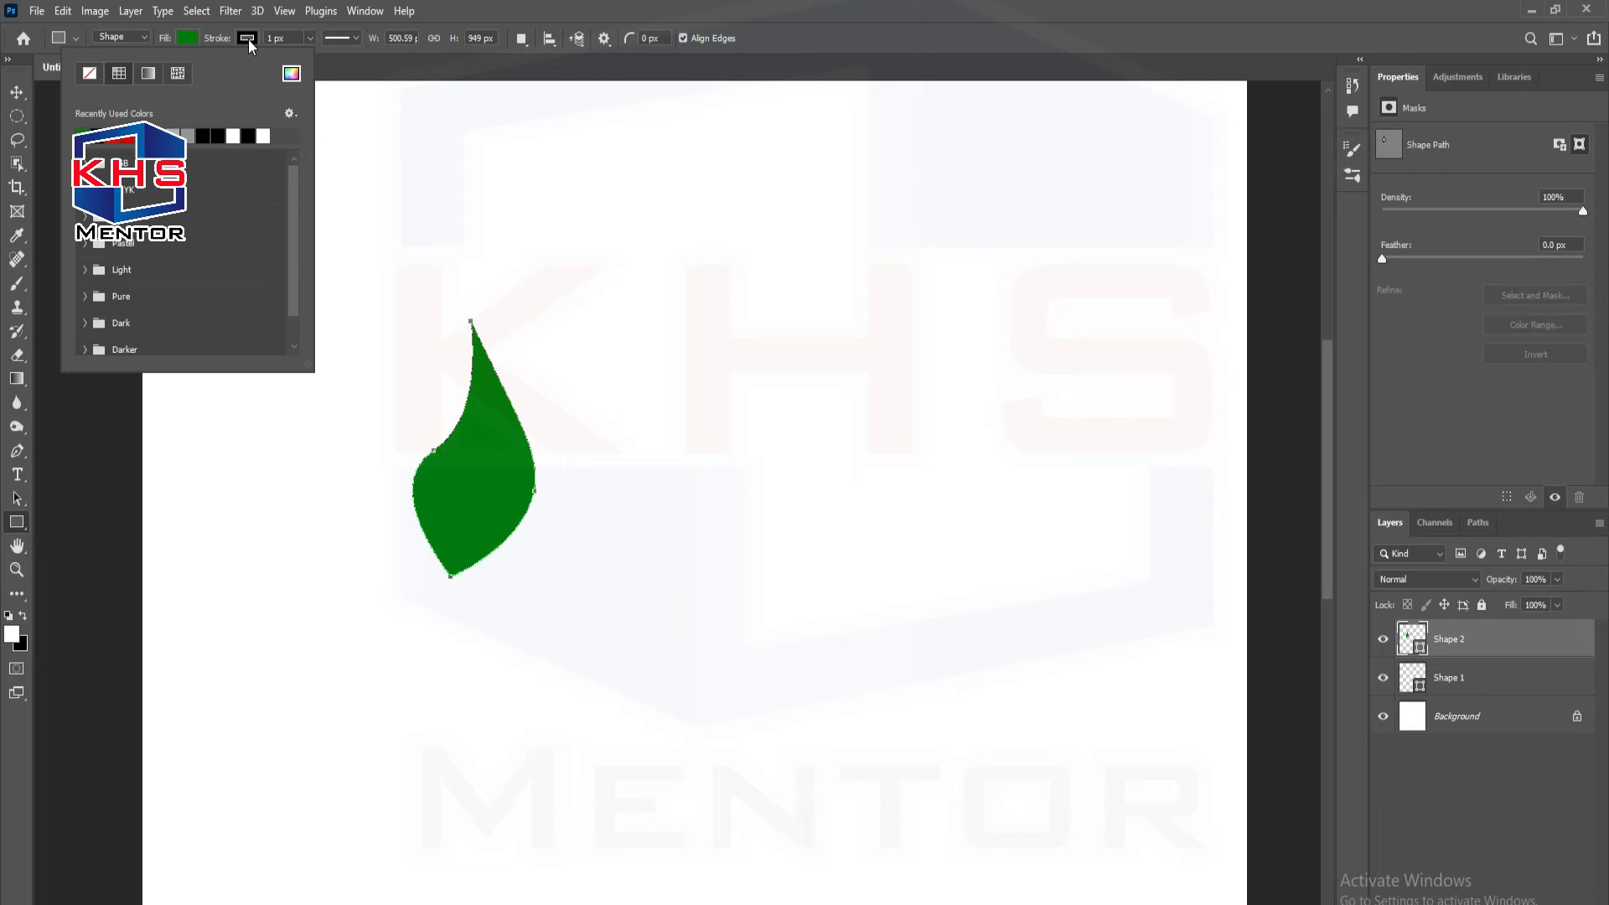
- Move the green leaf shape to the upper left of the canvas
left_click(344, 38)
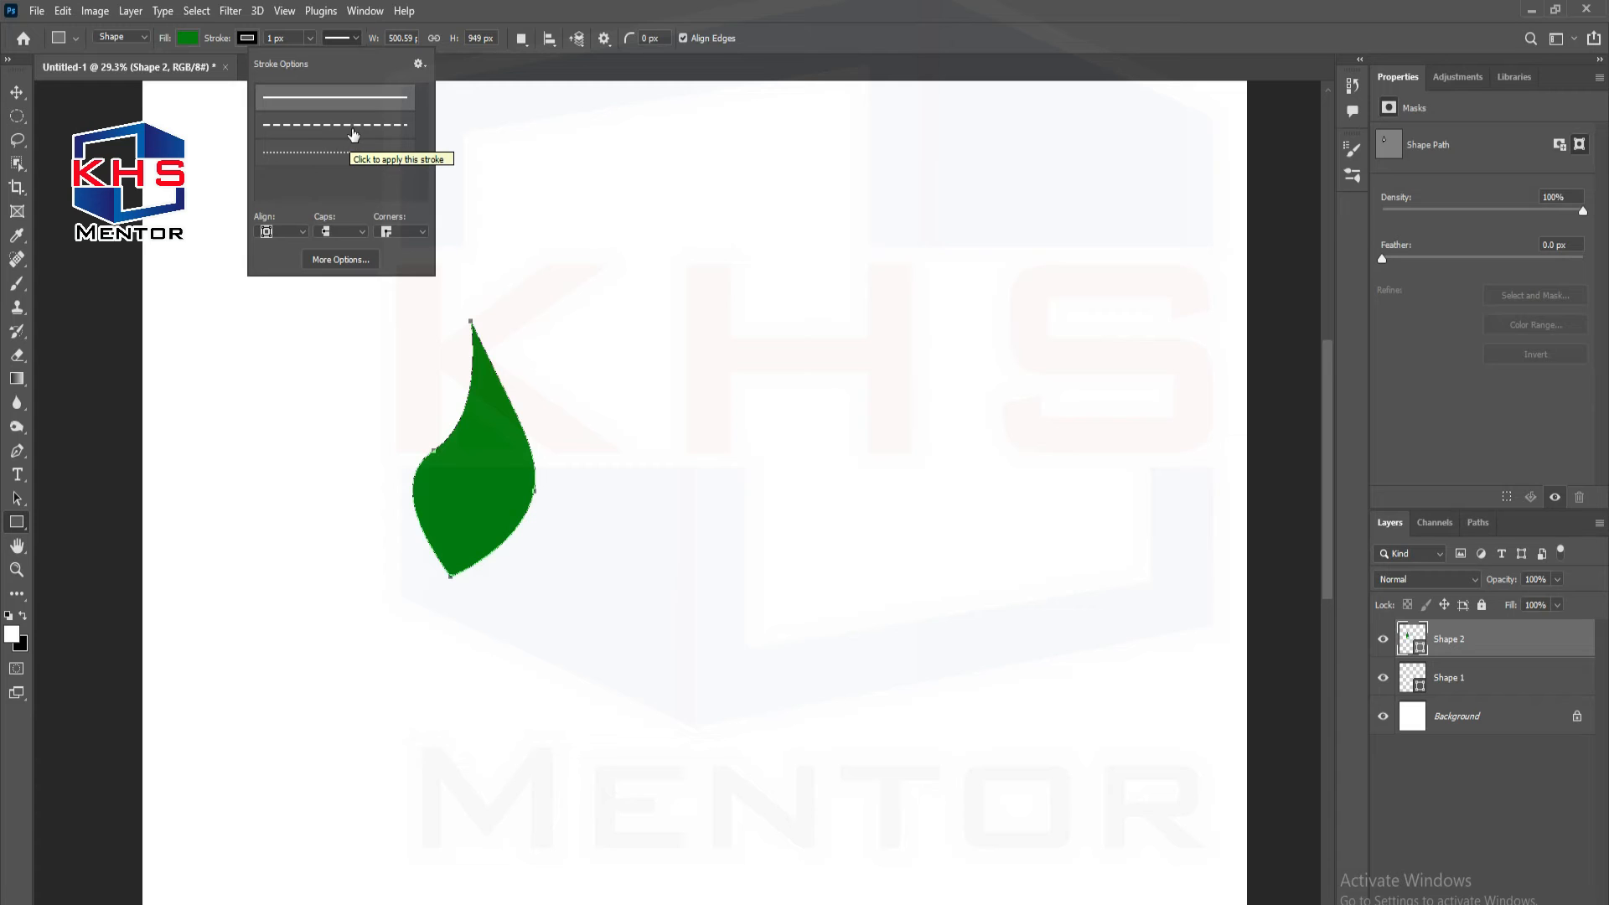
scroll(361, 134, "up", 3)
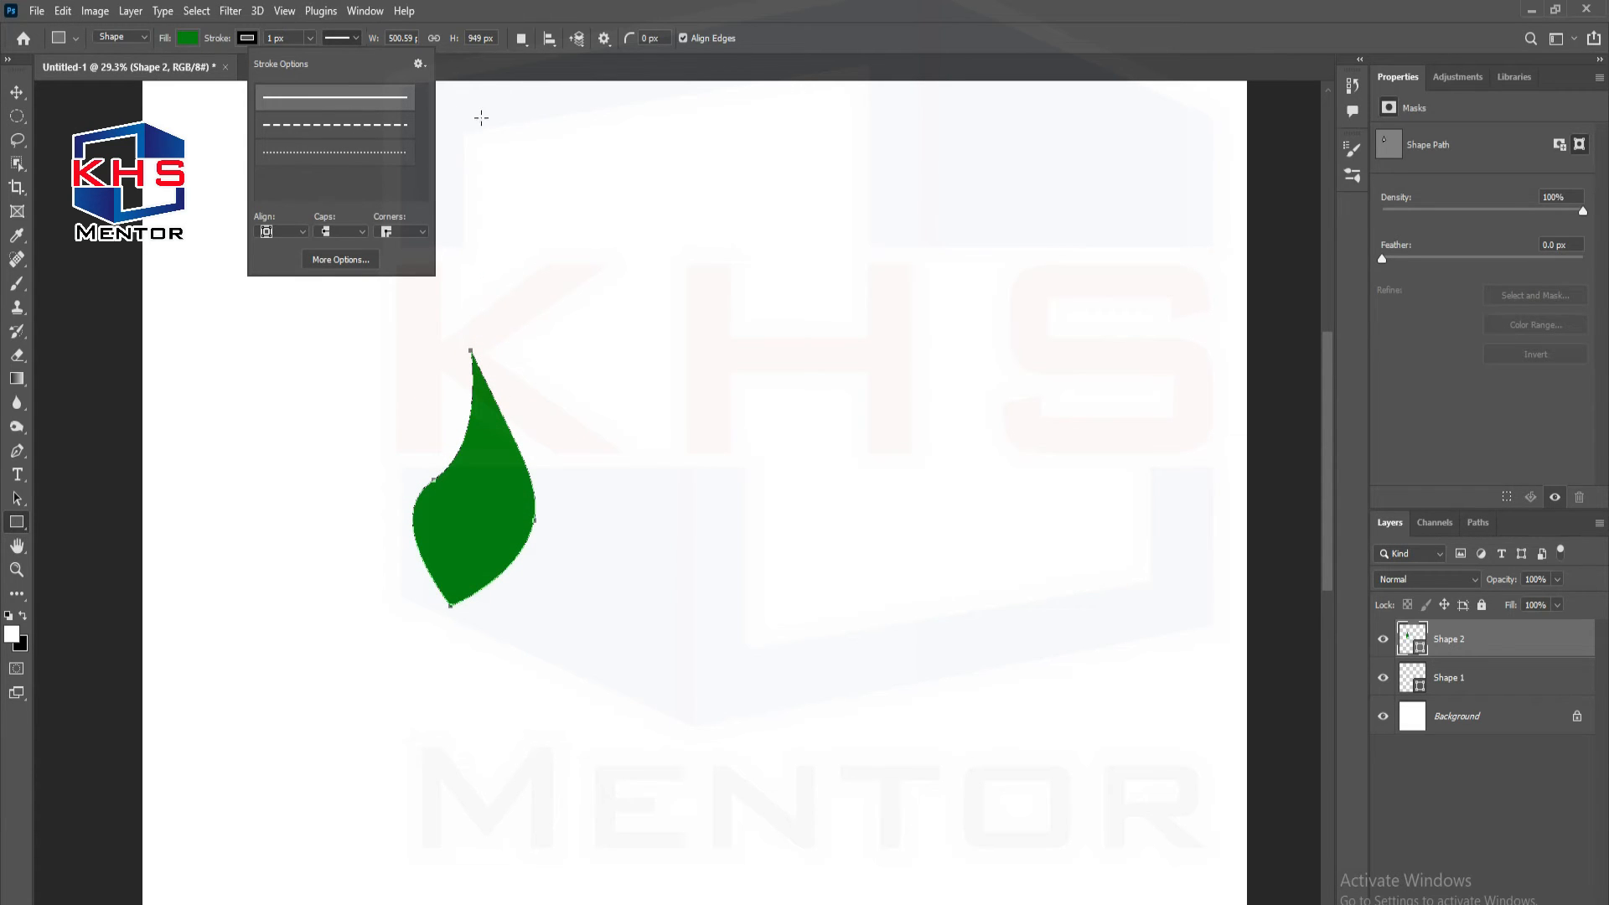
key("v")
left_click(466, 521)
left_click_drag(475, 500, 281, 318)
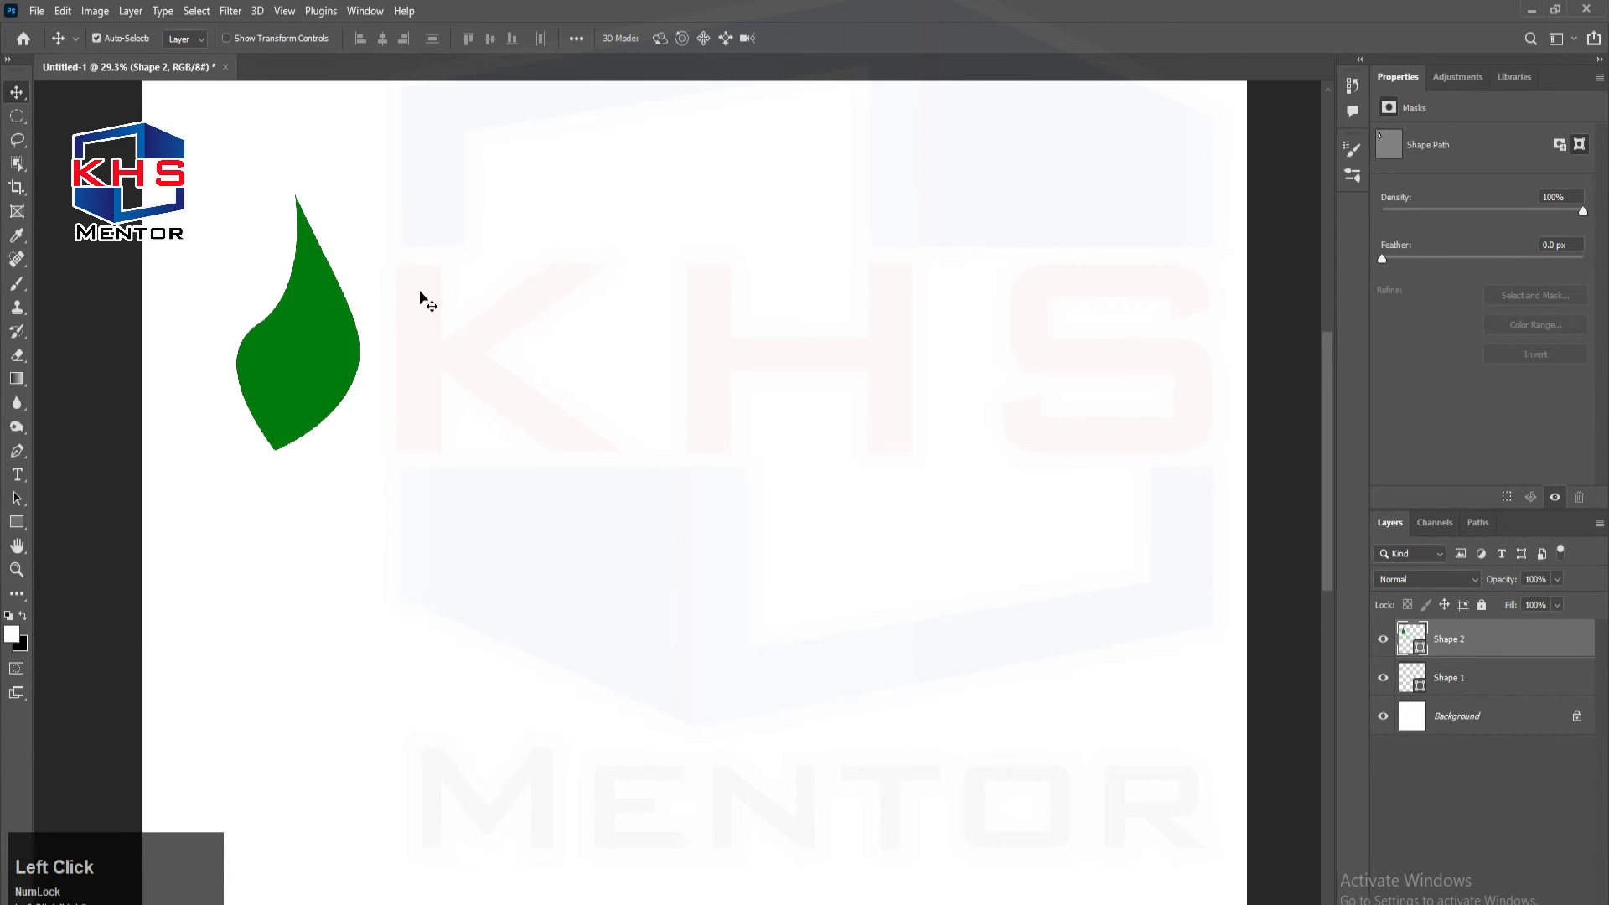
- Draw an eight-point shape with straight segments to the right of the leaf using the Pen tool
key("p")
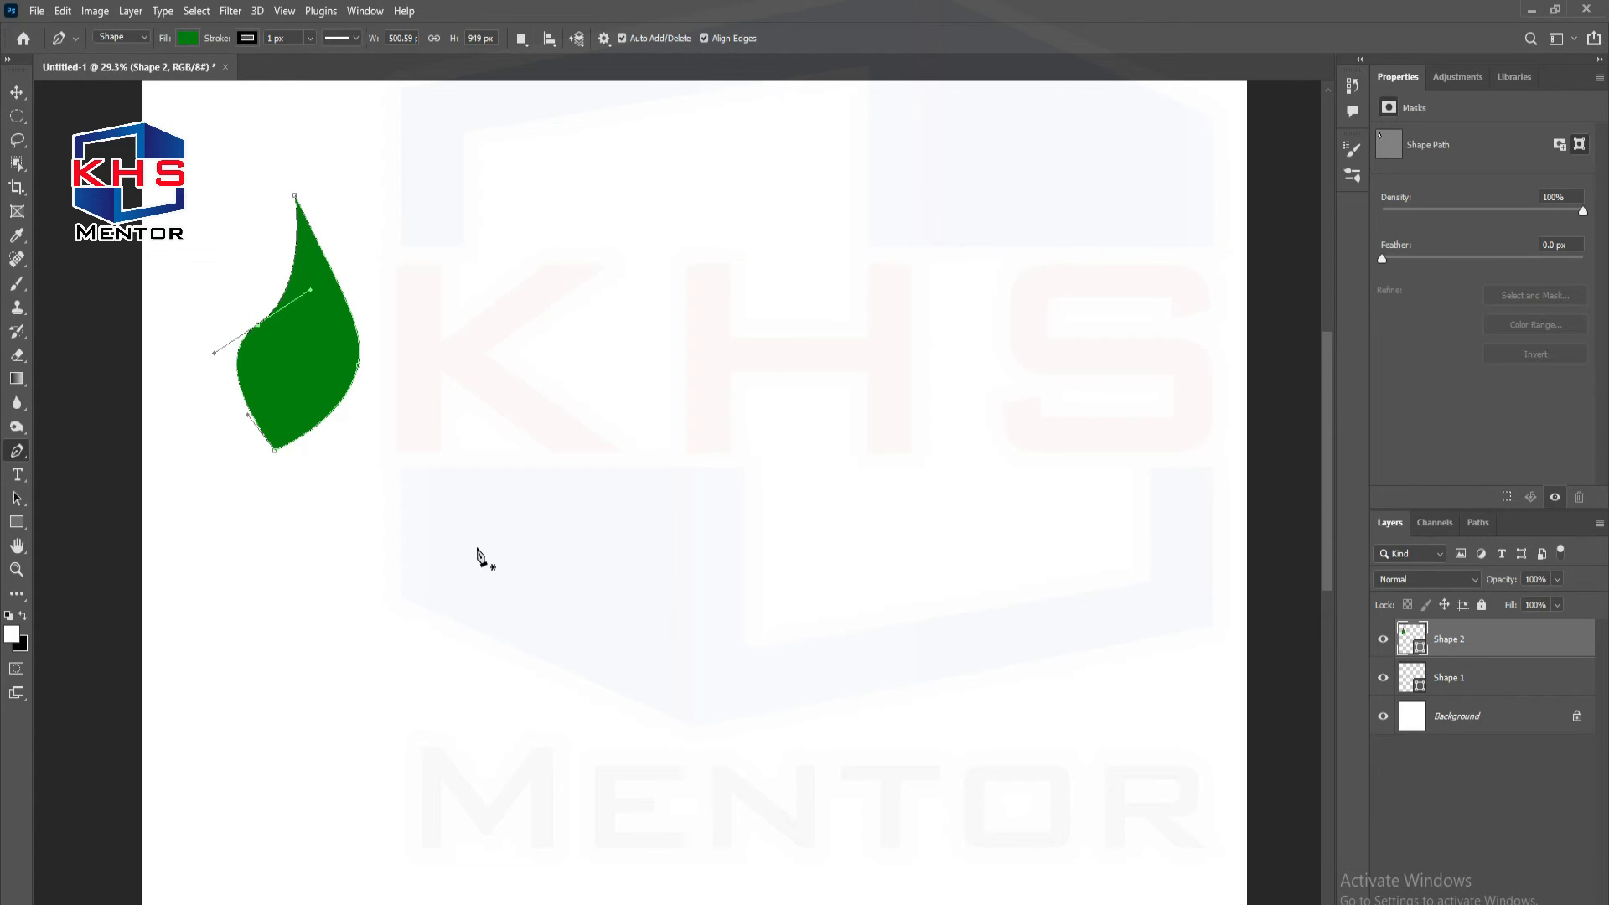
left_click(519, 411)
left_click(372, 604)
left_click(619, 614)
left_click(727, 403)
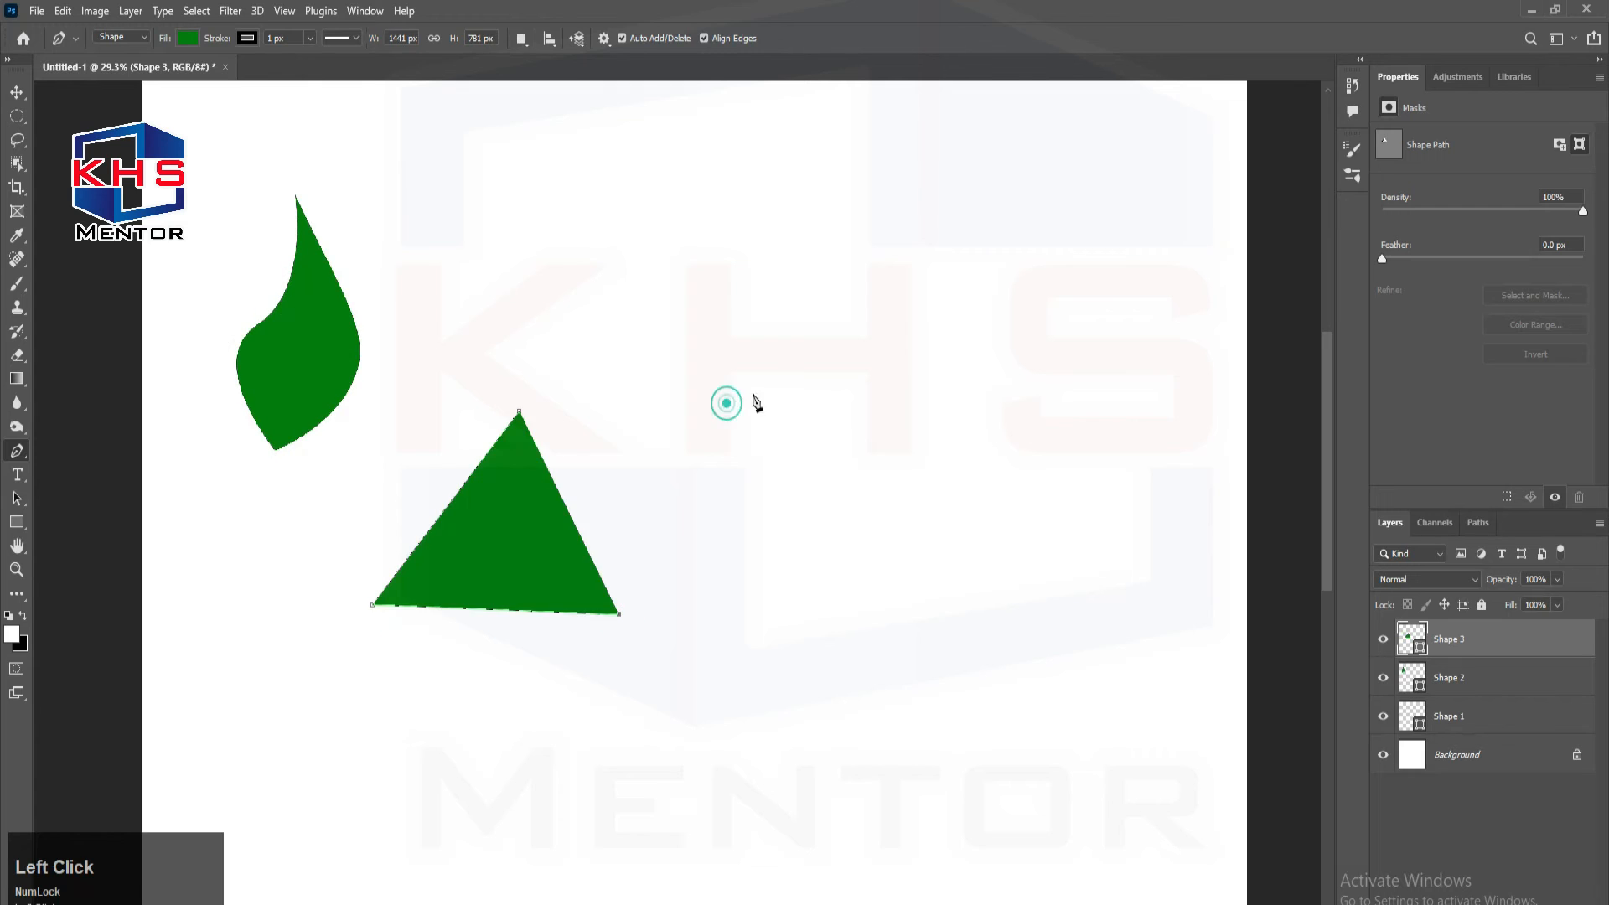
left_click(910, 337)
left_click(948, 580)
left_click(862, 626)
left_click(713, 692)
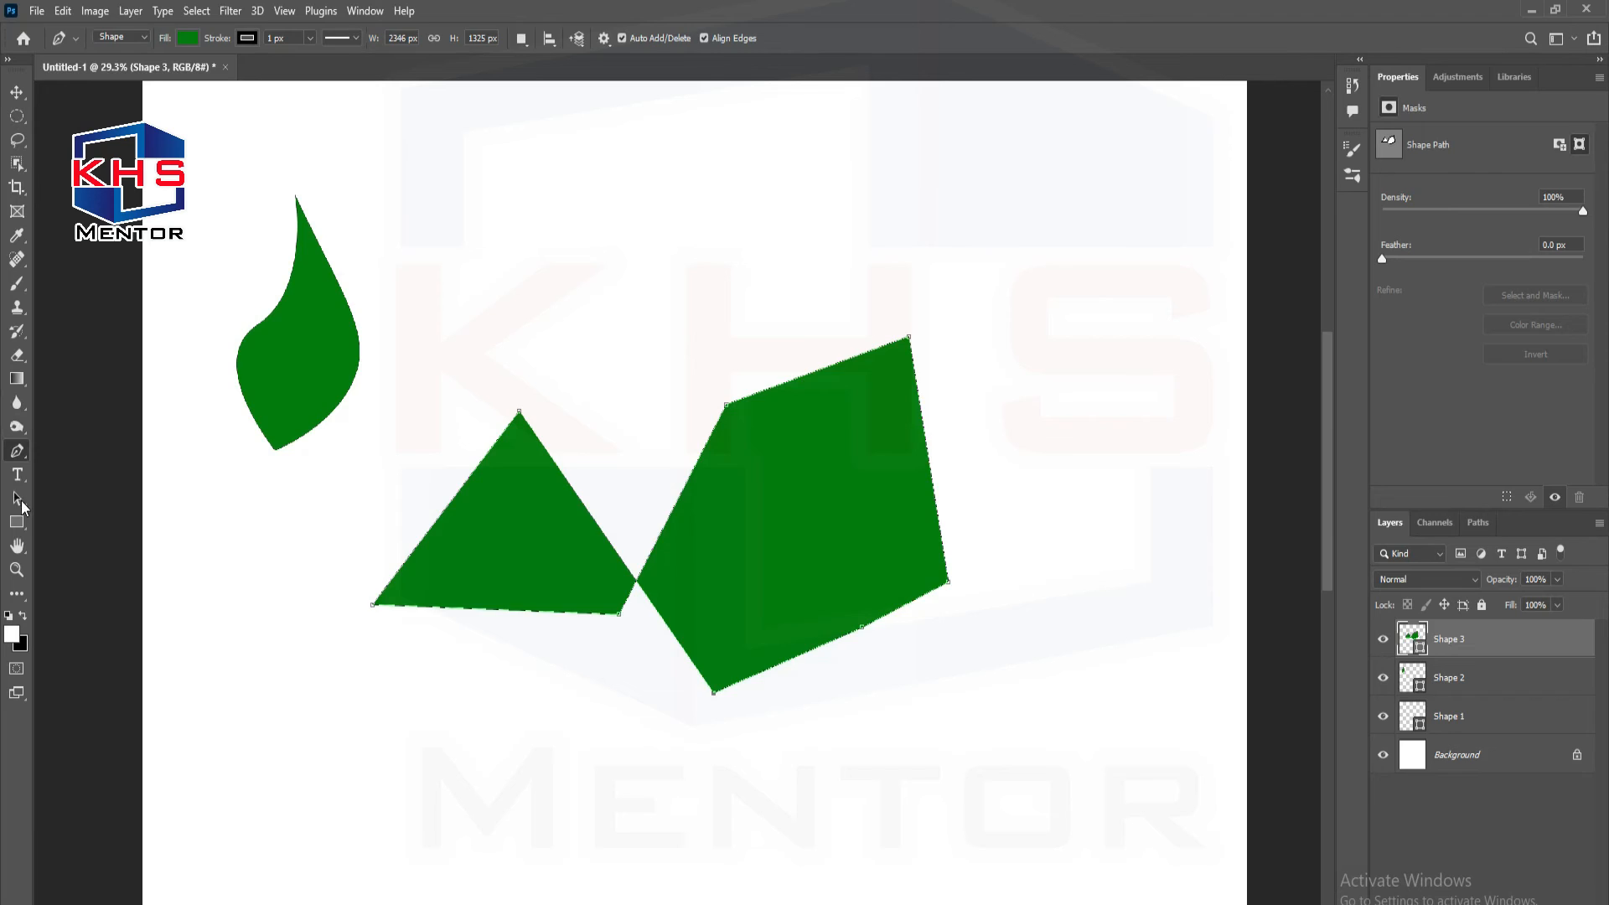
- Delete the leftover open path to the right of the leaf
key("v")
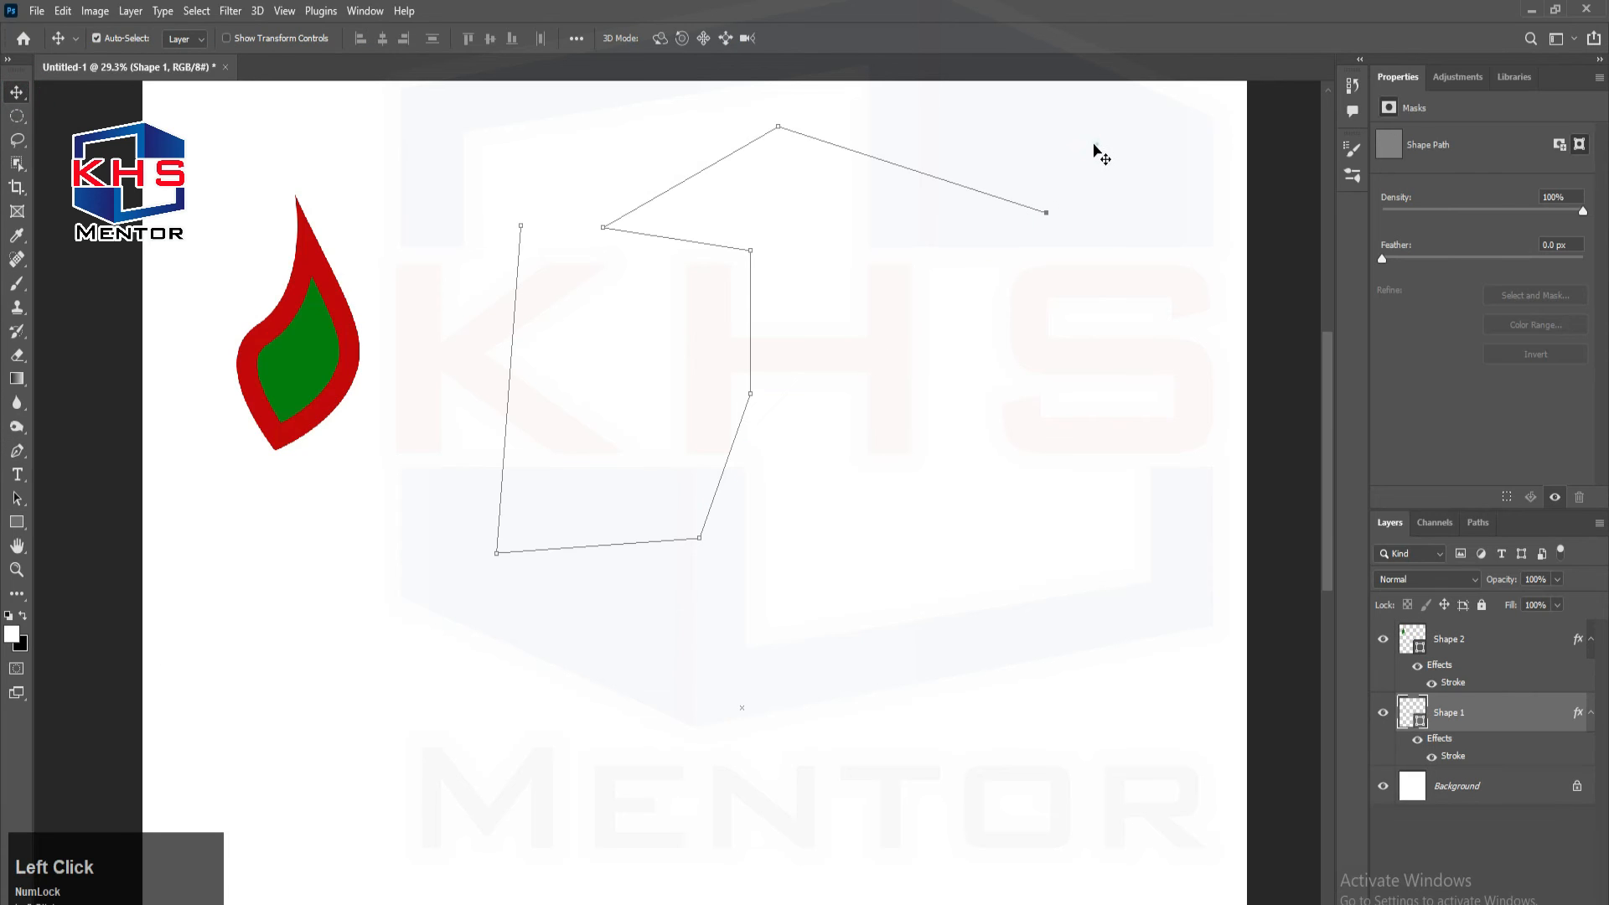
mouse_move(1093, 149)
left_mouse_down()
mouse_move(154, 671)
mouse_move(332, 623)
left_mouse_up()
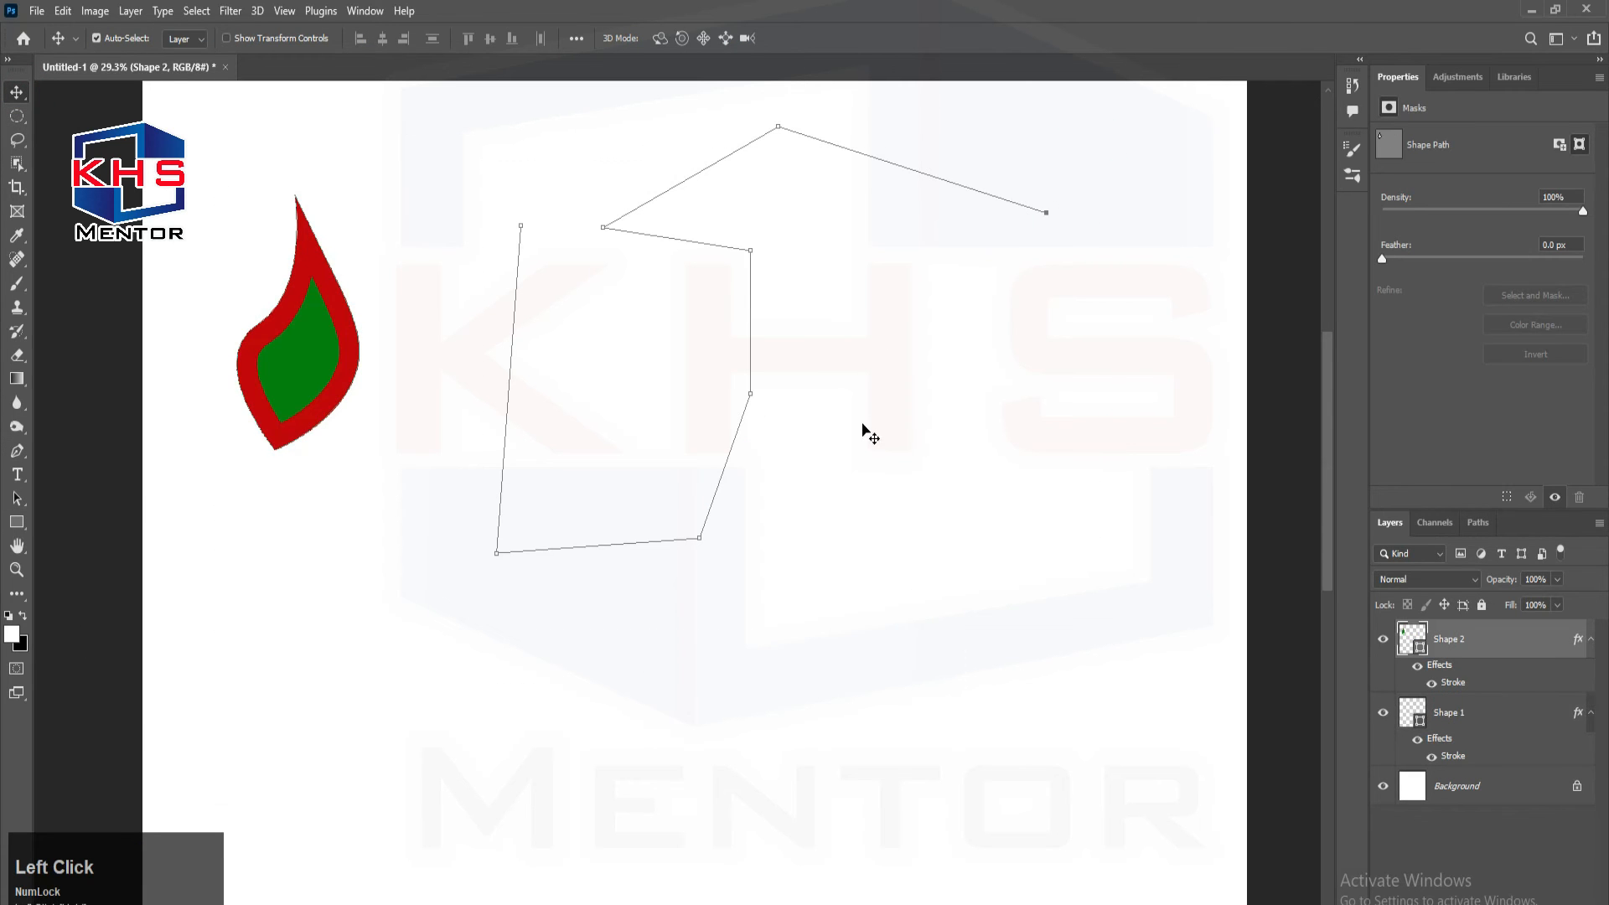
left_click(863, 414)
left_click_drag(1085, 151, 379, 782)
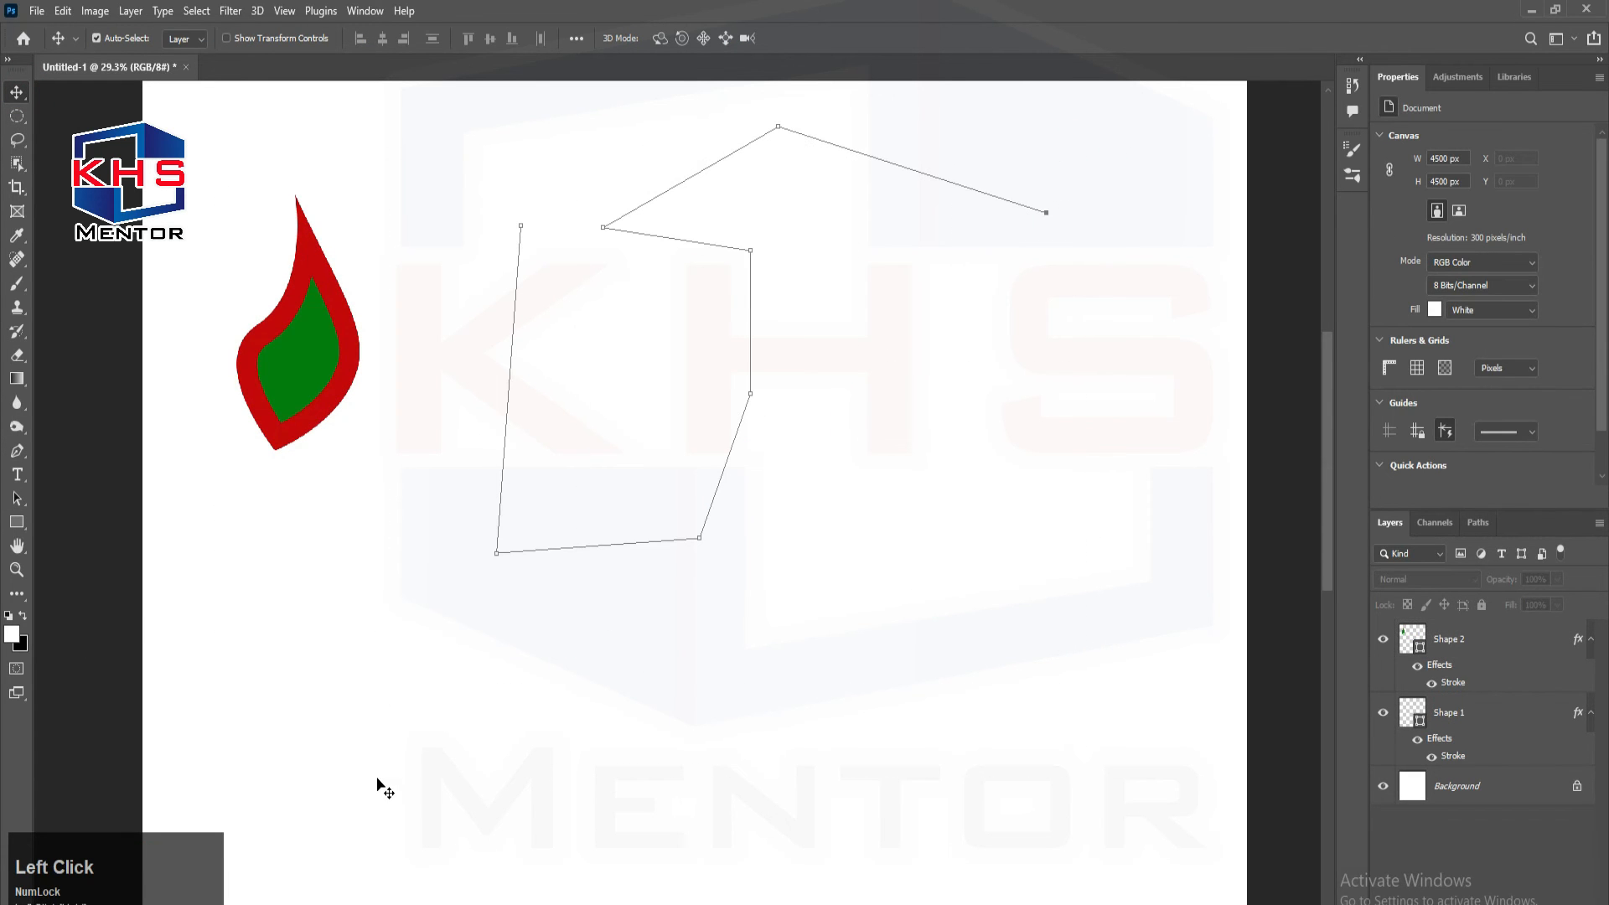
key("Delete")
key("Delete")
left_click(626, 458)
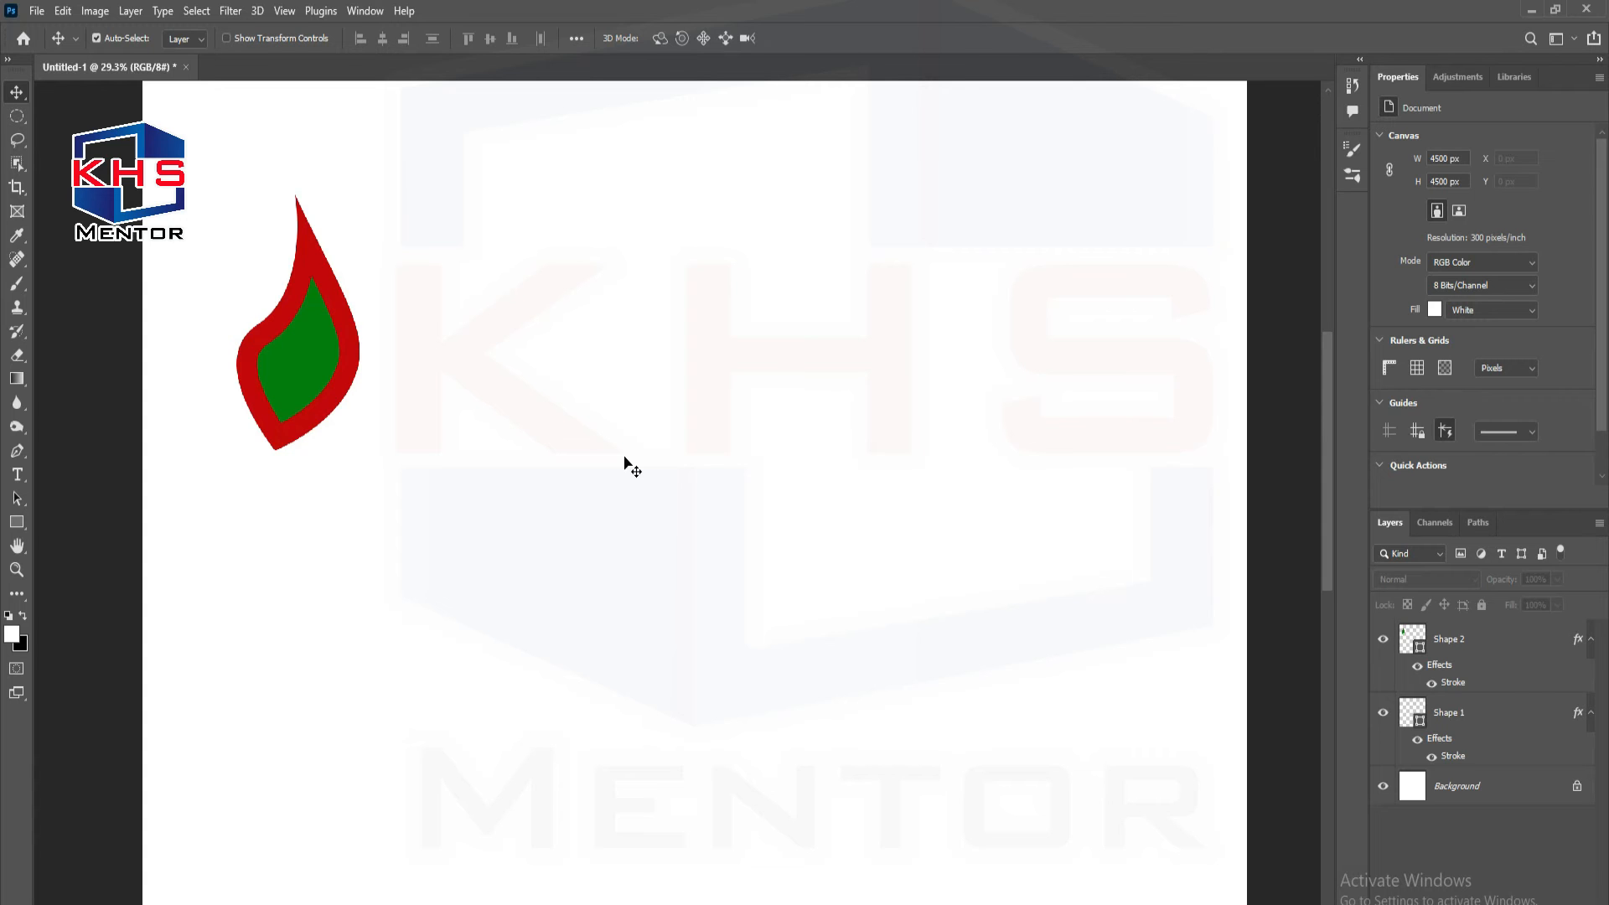
- Open the photo A.jpg and unlock its Background layer
key("ctrl+o")
left_click(701, 545)
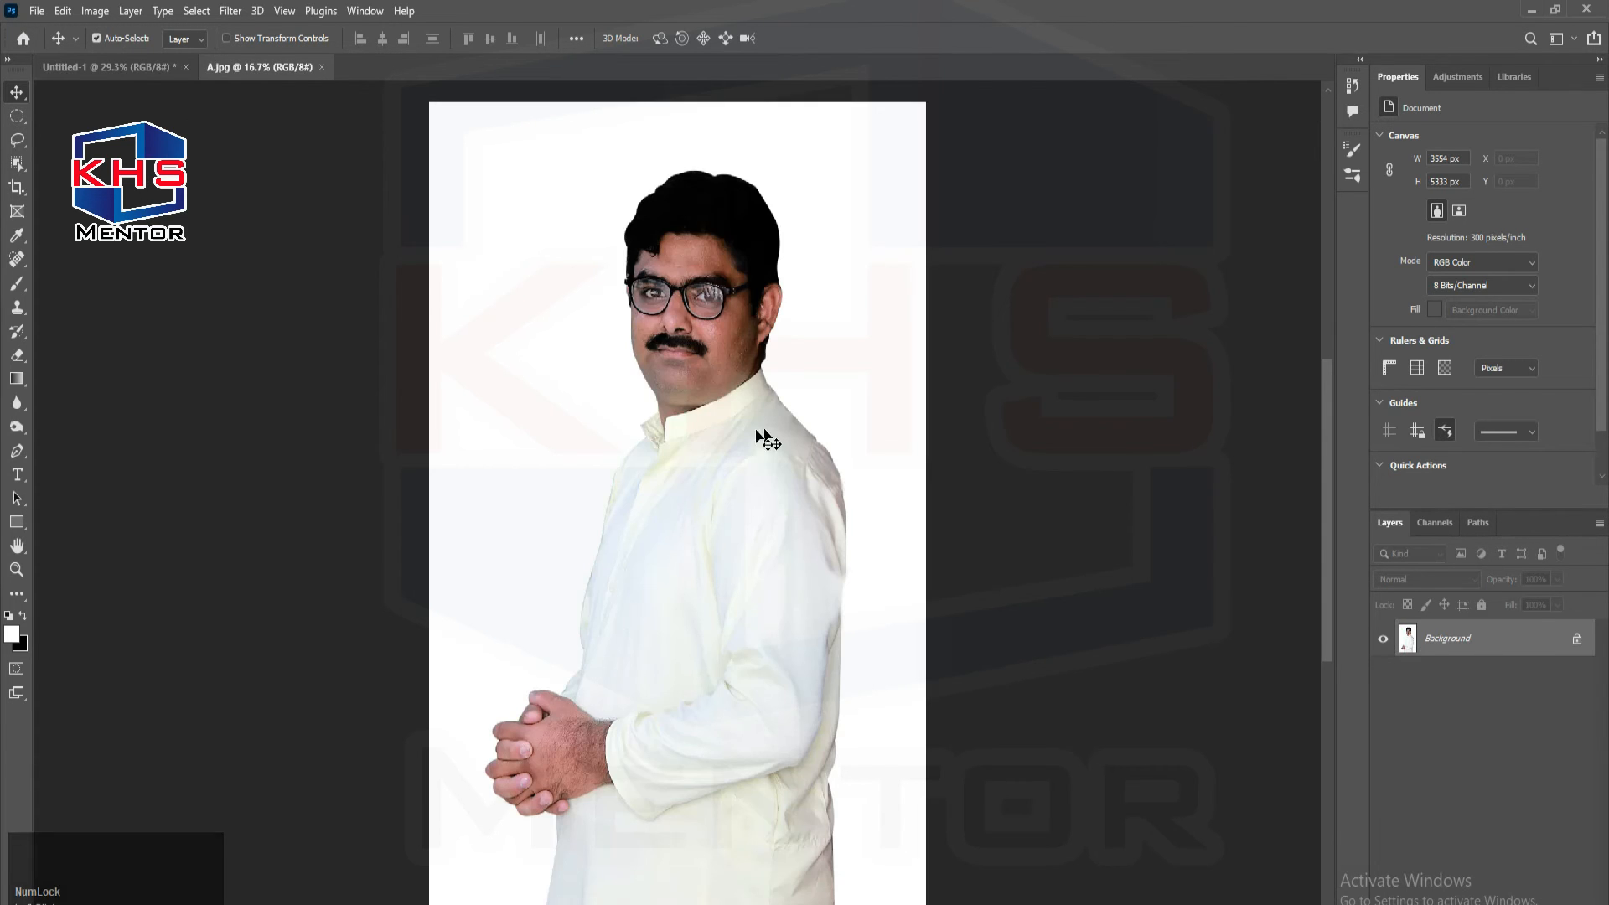
left_click_drag(740, 469, 607, 451)
left_click_drag(682, 513, 726, 512)
key("Escape")
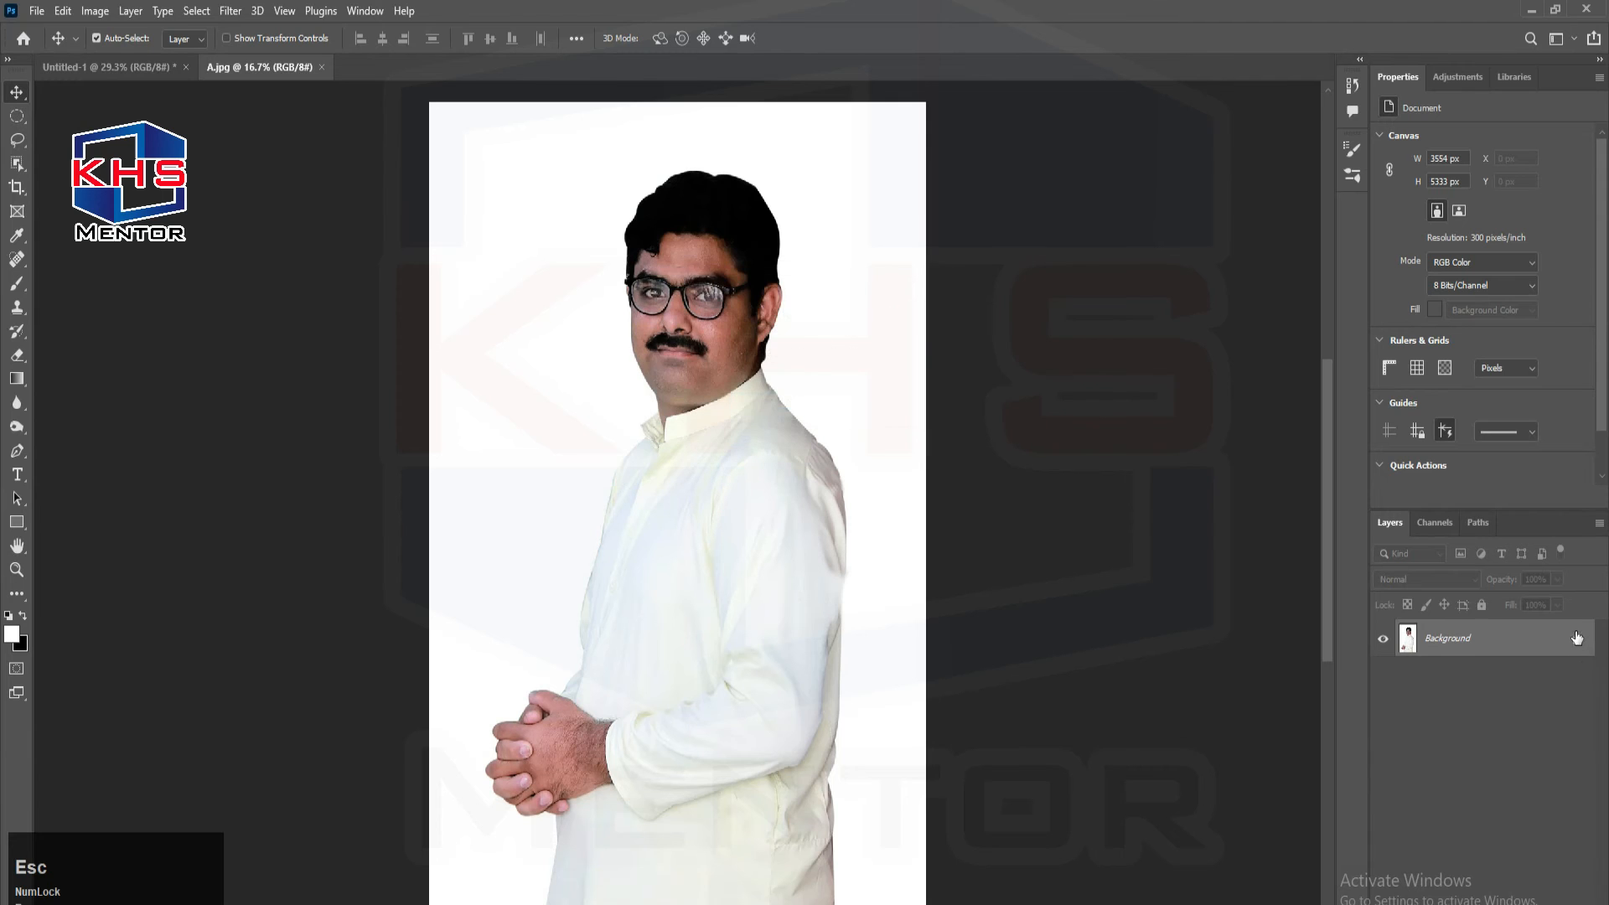
left_click(1577, 639)
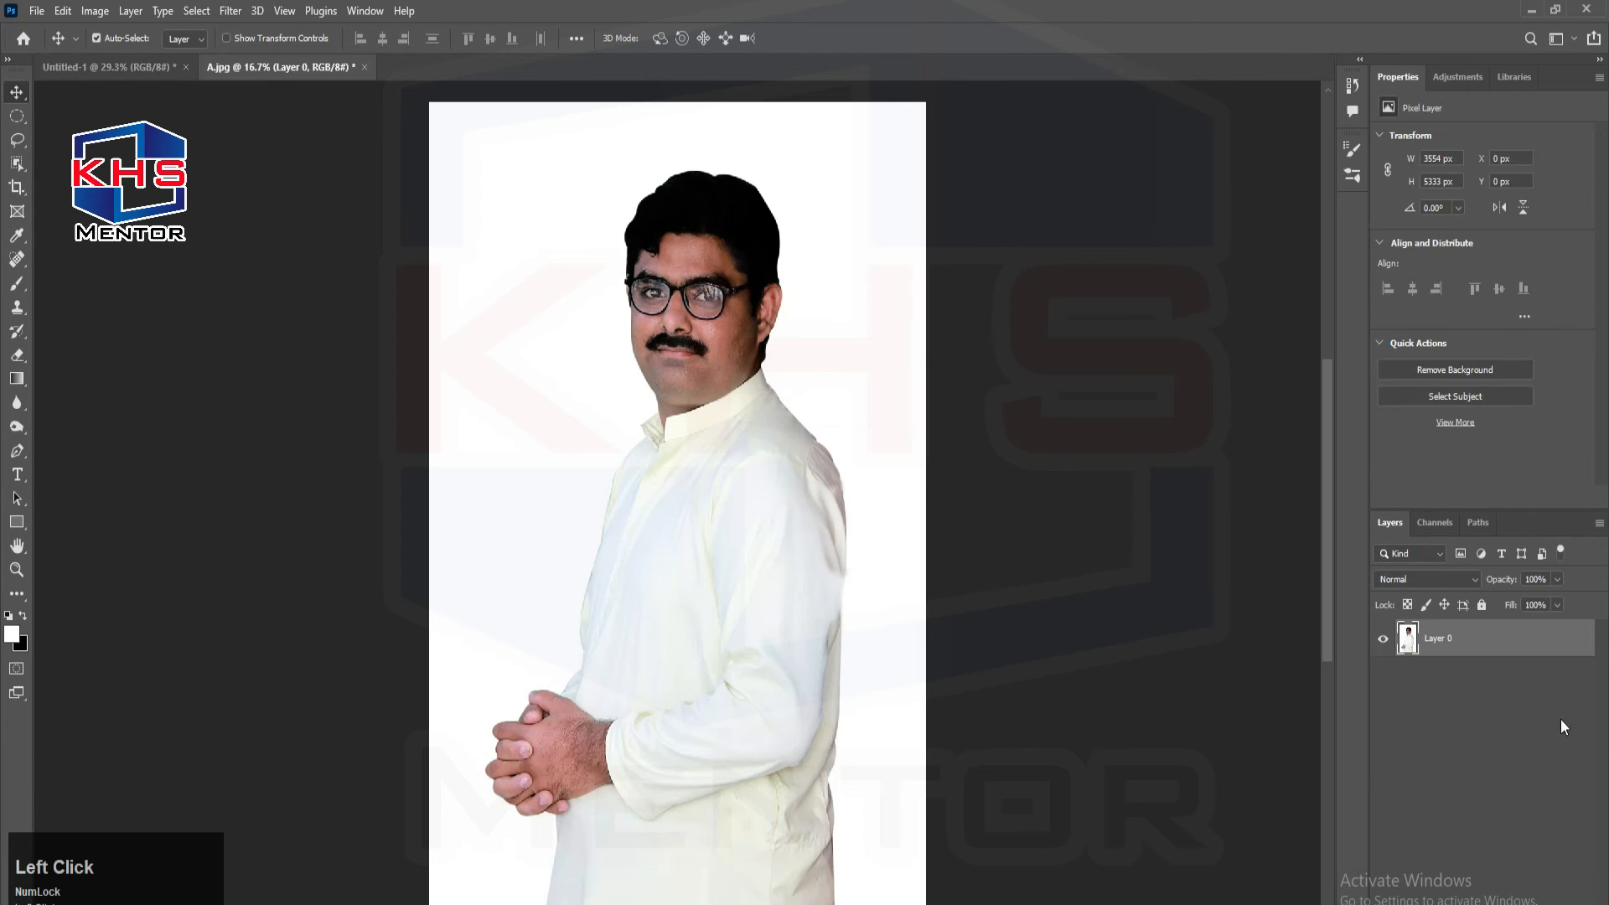
- Set the Pen tool to Path mode for outlining the man in the photo
scroll(762, 823, "up", 1)
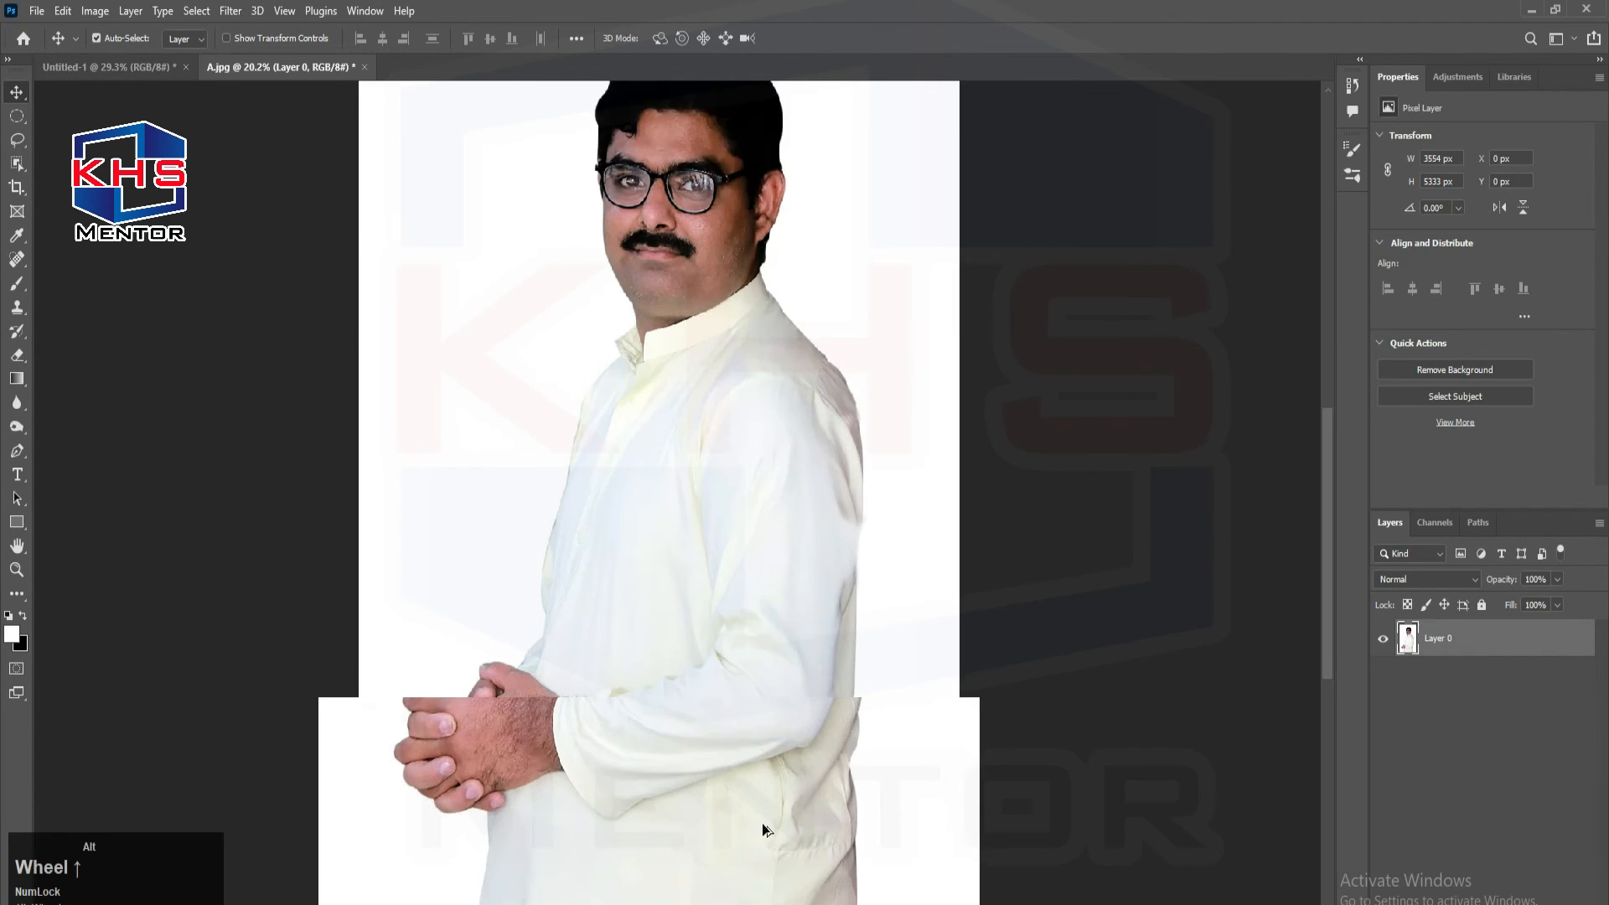
left_click_drag(701, 731, 664, 413)
scroll(765, 600, "up", 5)
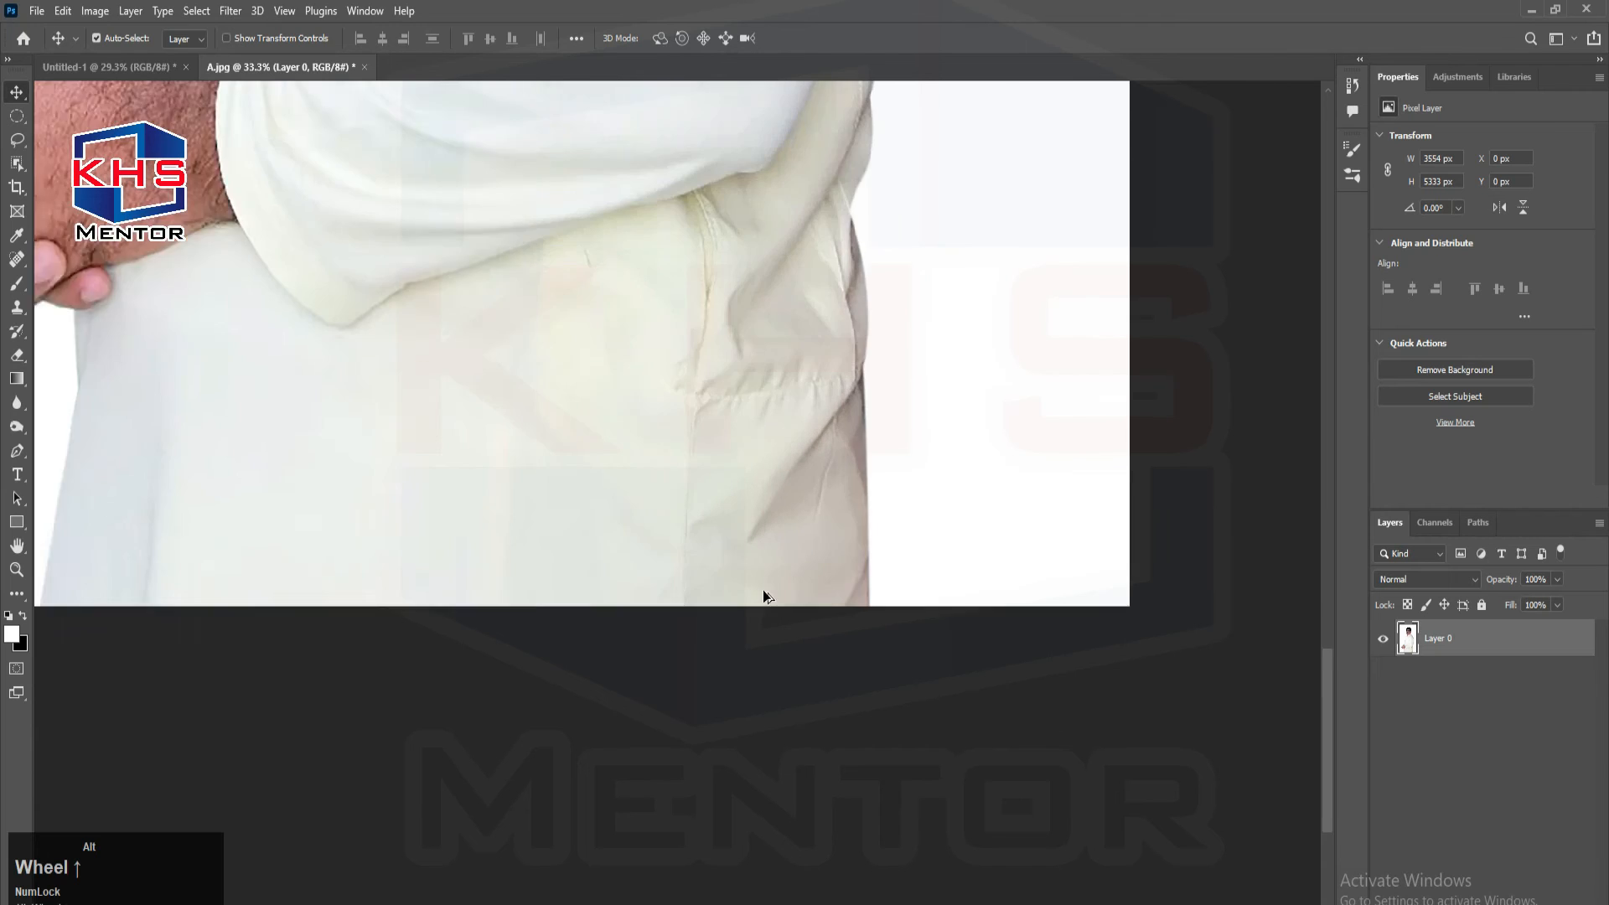
left_click_drag(758, 389, 722, 621)
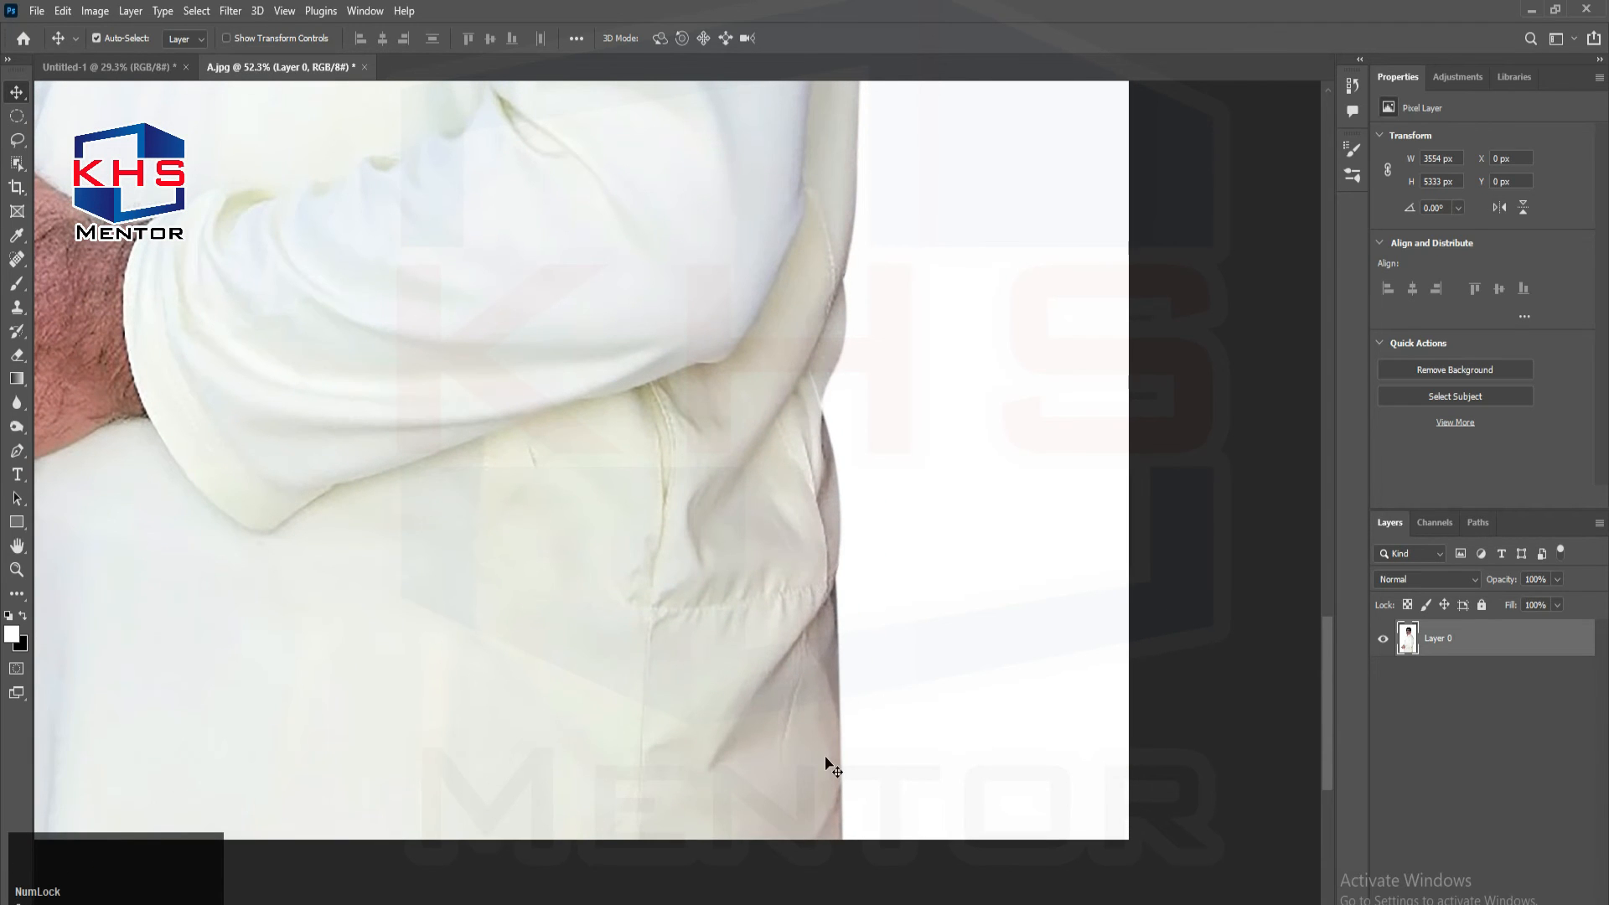
key("p")
left_click(112, 37)
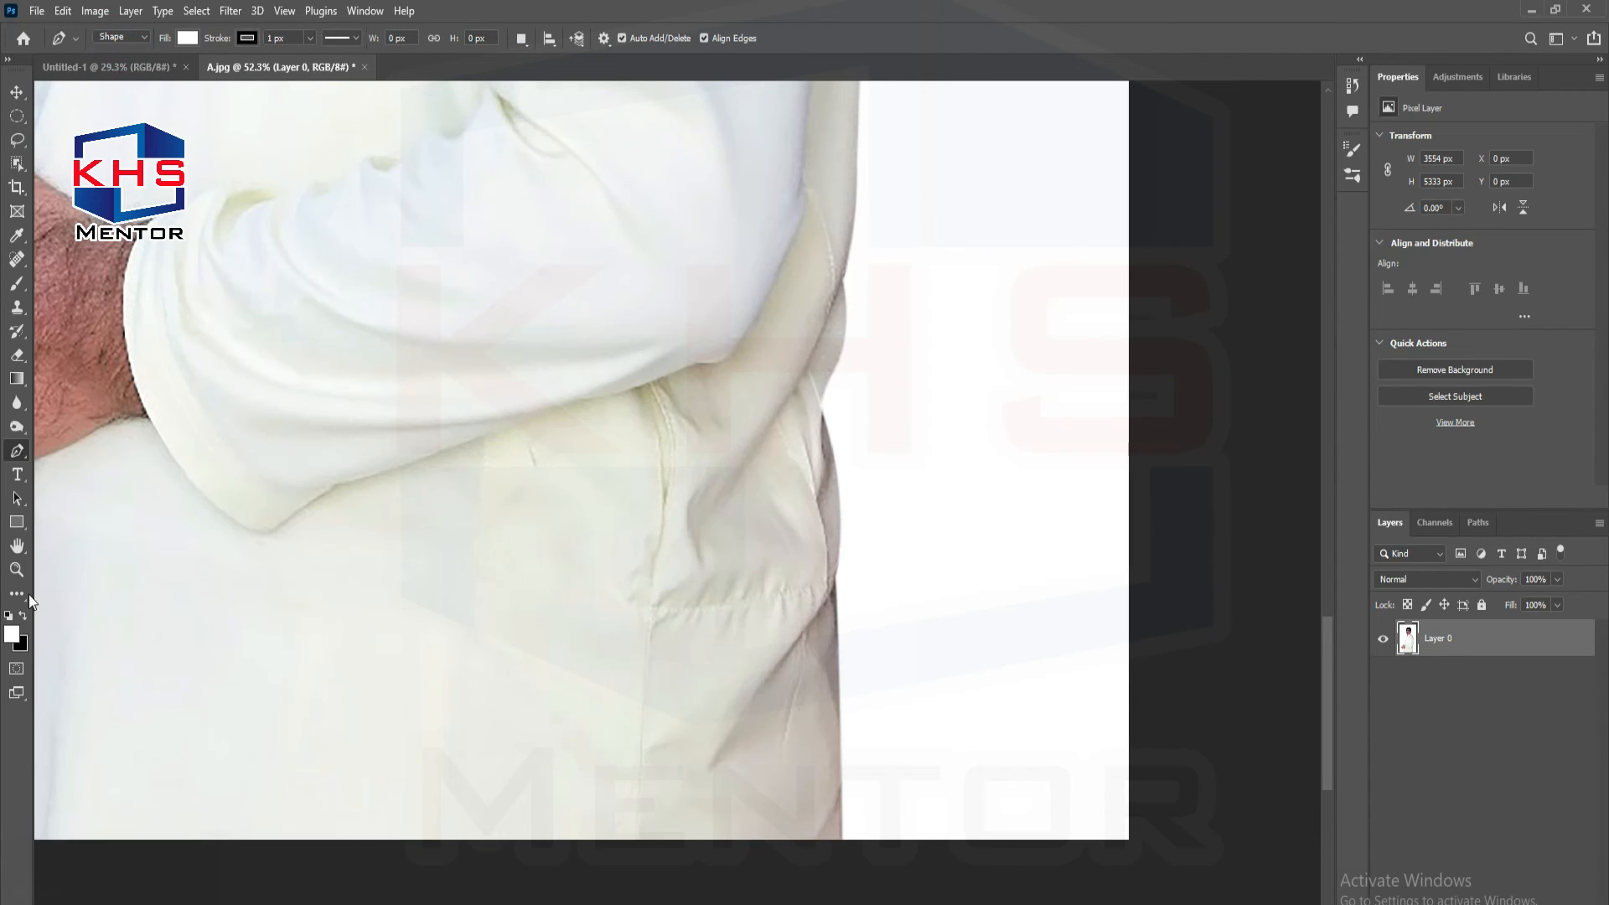
left_click(120, 37)
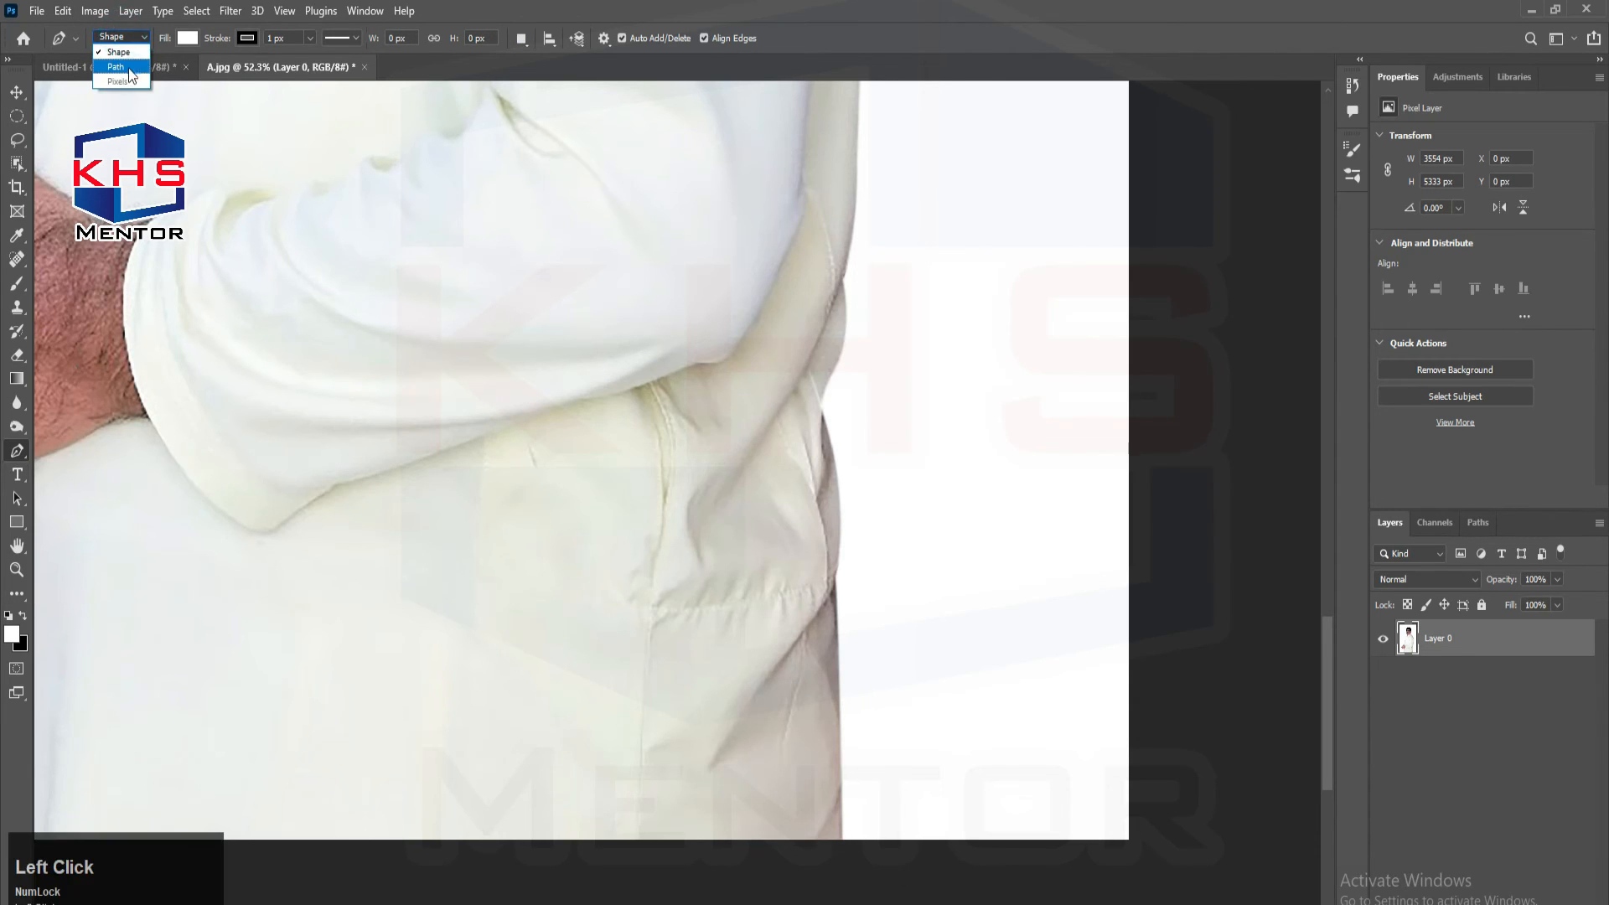
left_click(116, 66)
- Start a path at the lower end of the shirt's back edge and trace it up to the hem seam of the side panel
left_click(839, 838)
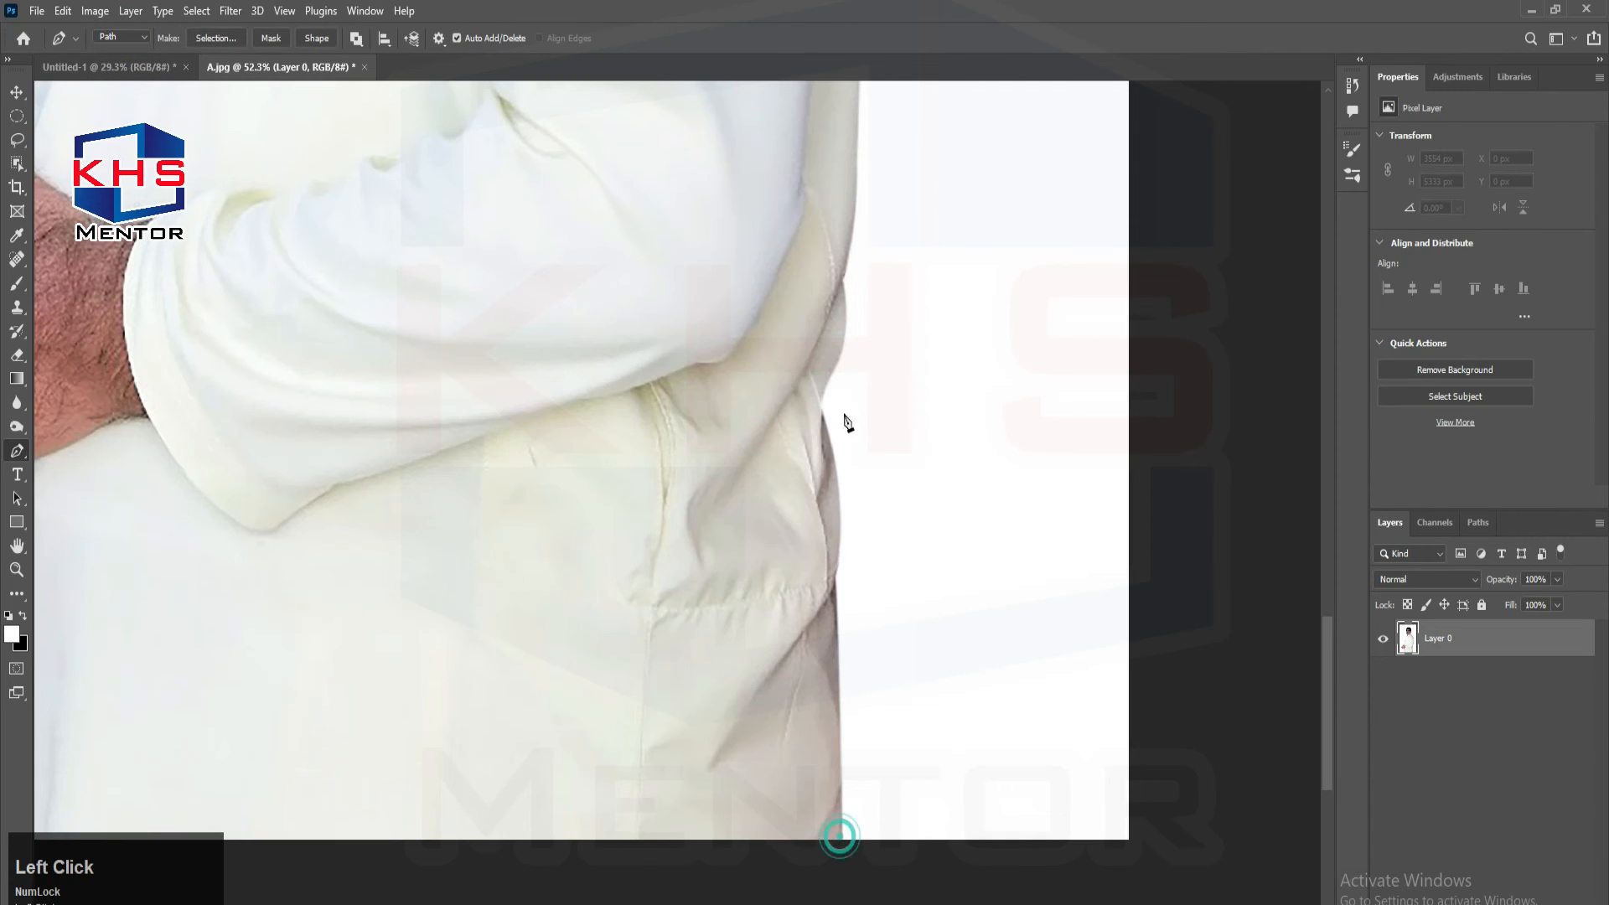
left_click_drag(822, 414, 803, 353)
key("ctrl+z")
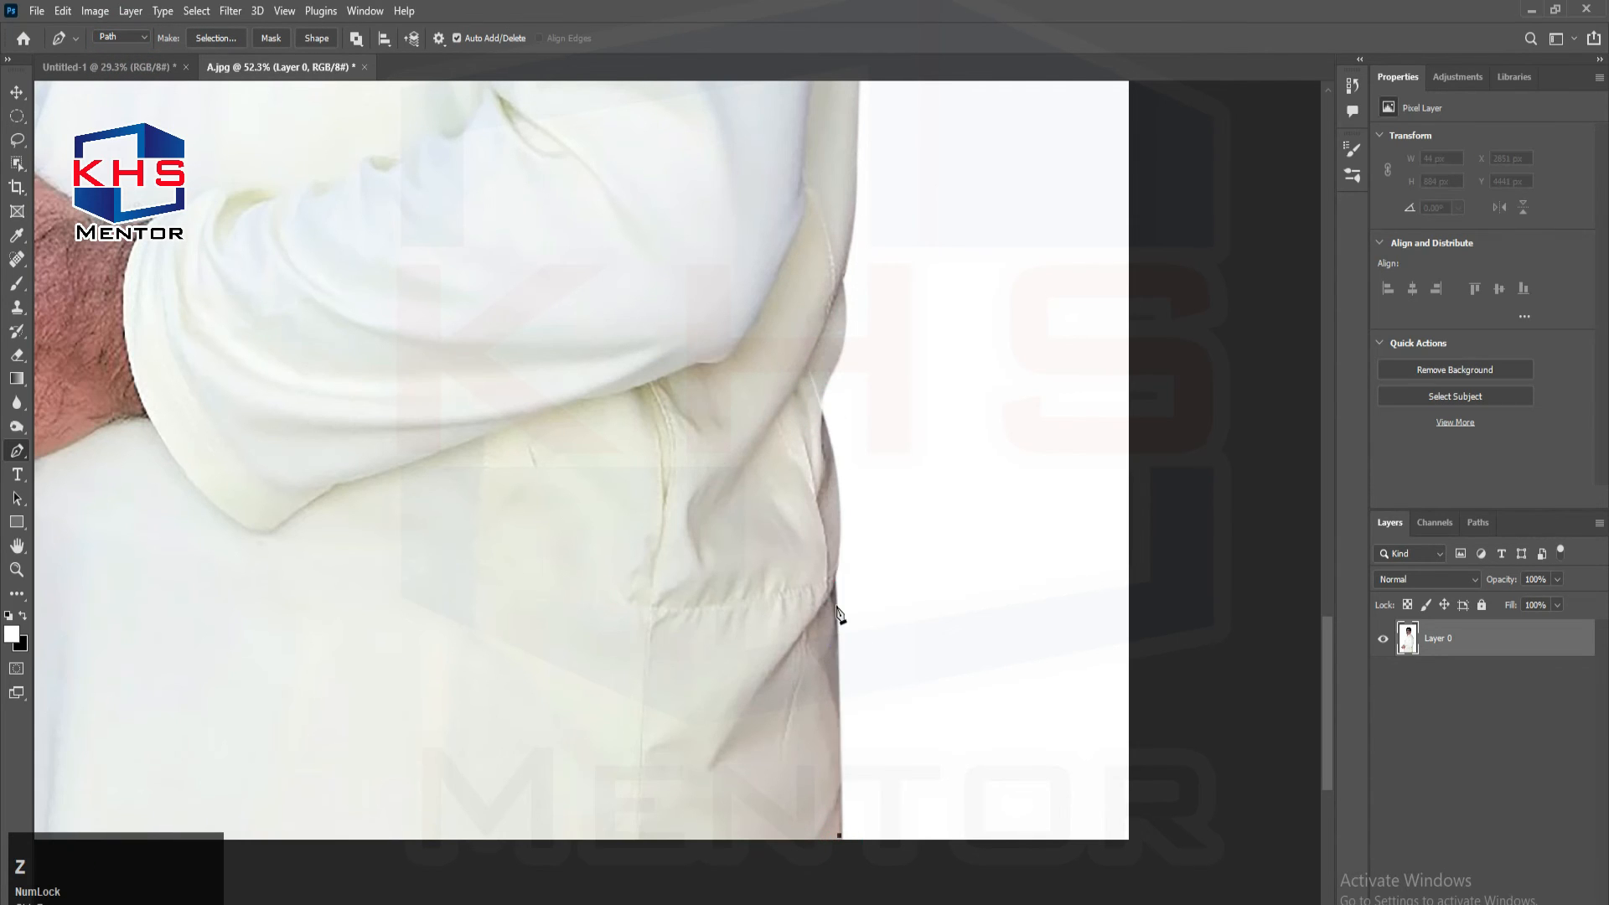
left_click(831, 584)
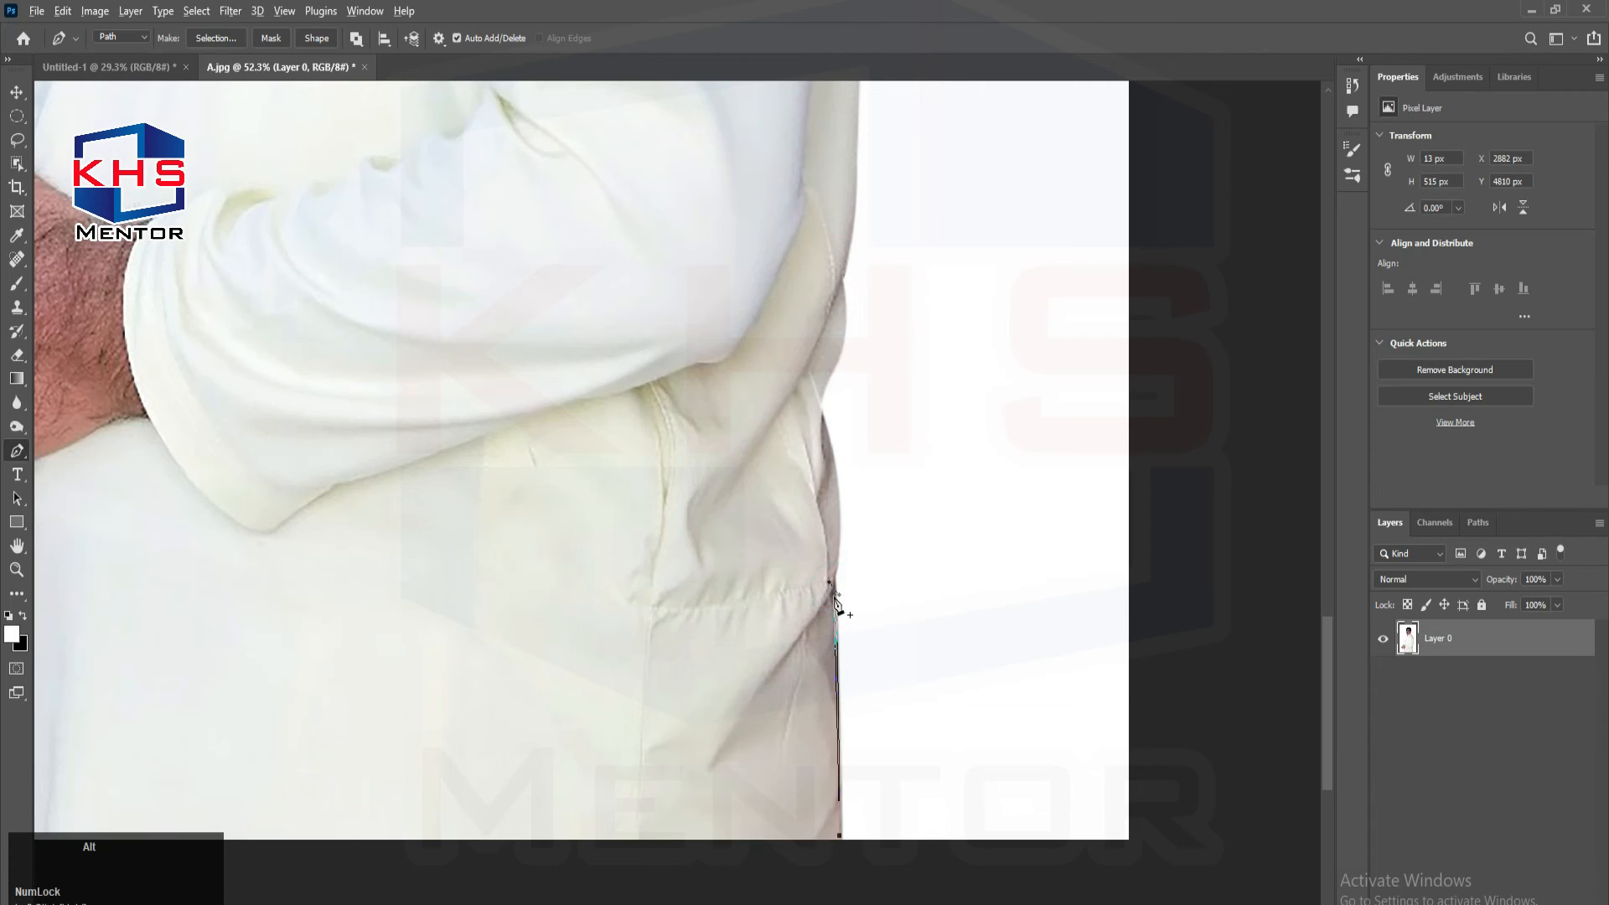
left_click_drag(822, 603, 848, 718)
scroll(844, 722, "up", 2)
scroll(844, 723, "up", 3)
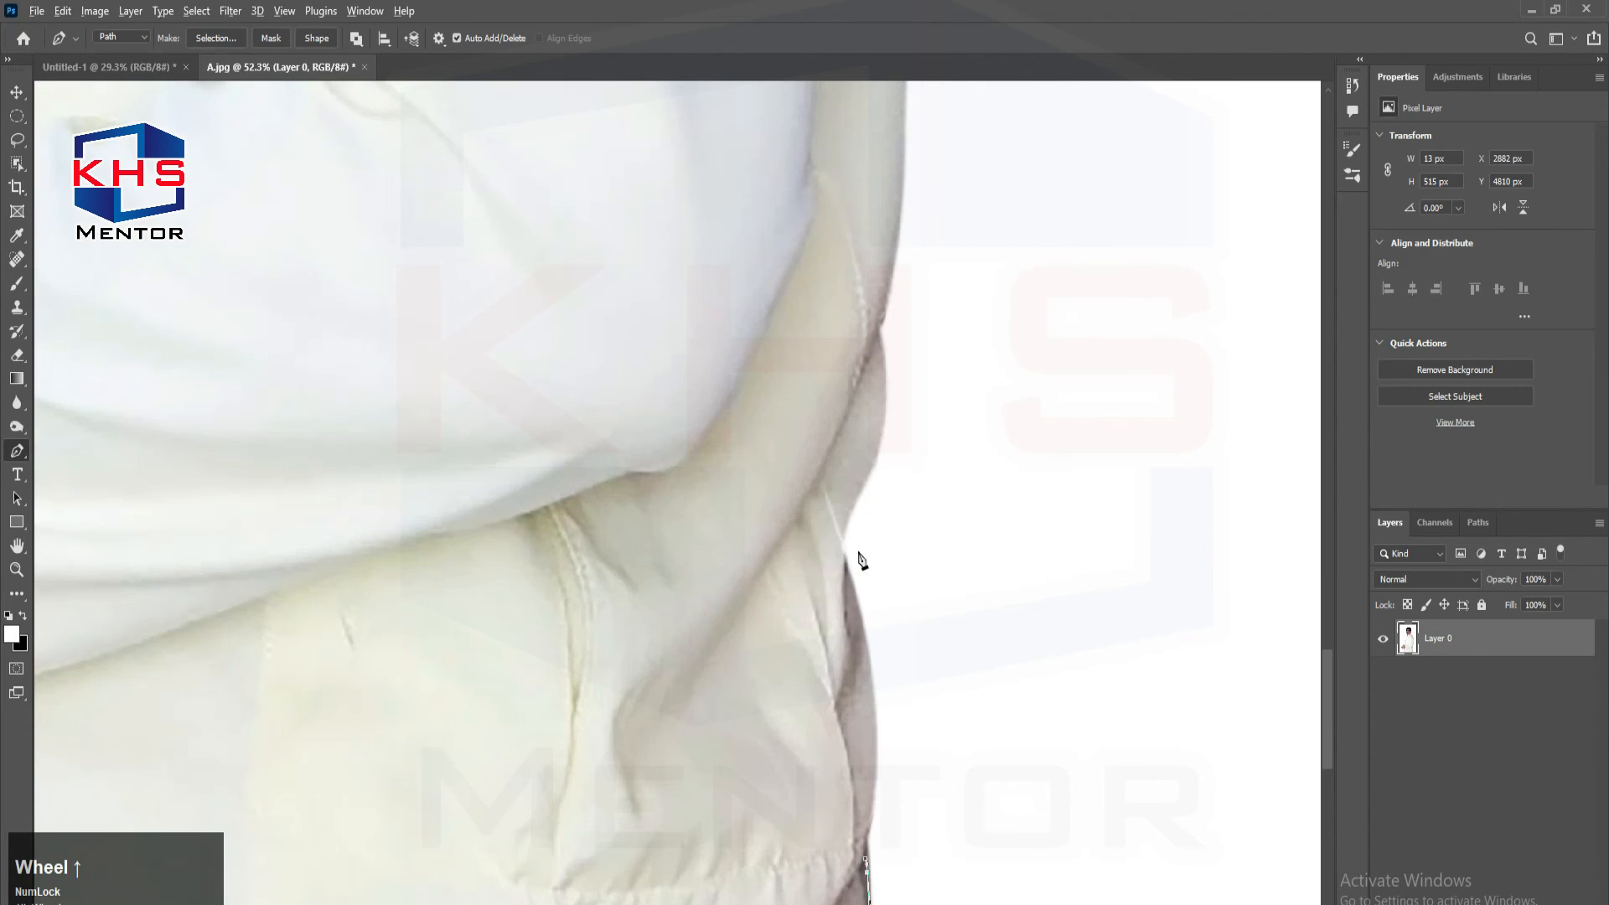
- Continue the path with curved segments around the side folds of the shirt below the elbow
left_click_drag(856, 555, 790, 417)
left_click(859, 562, "alt")
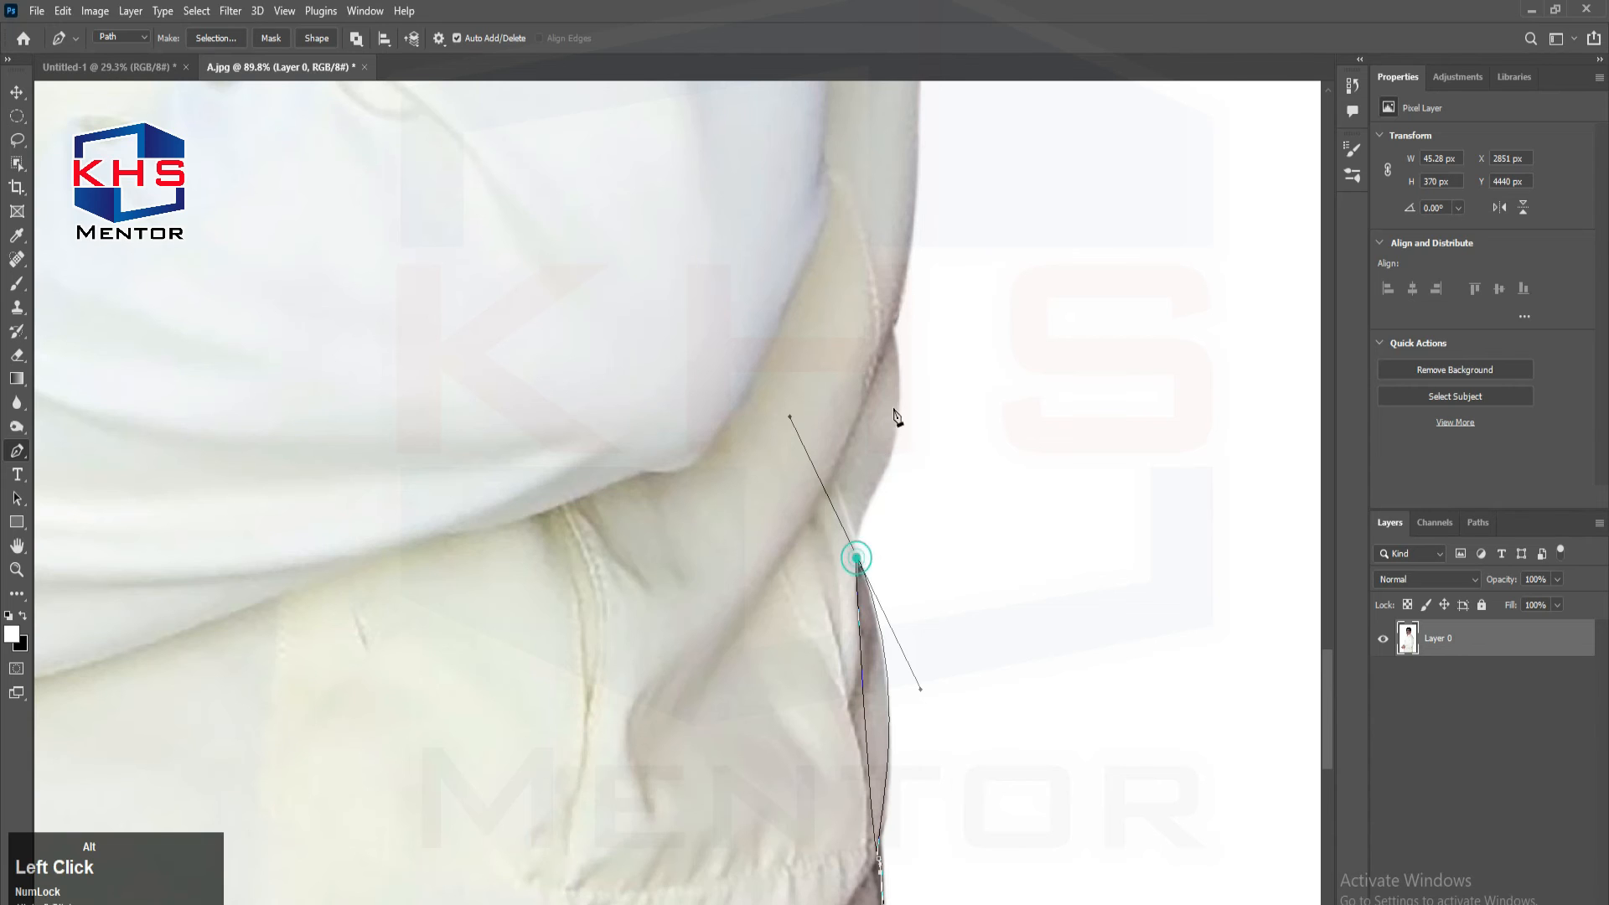
left_click_drag(876, 478, 920, 424)
key("ctrl+z")
left_click(857, 555, "alt")
left_click(888, 461, "alt")
left_click_drag(891, 325, 872, 253)
- Trace the path up the man's back and over the shoulder, removing outgoing handles where the contour changes direction
scroll(937, 436, "down", 3)
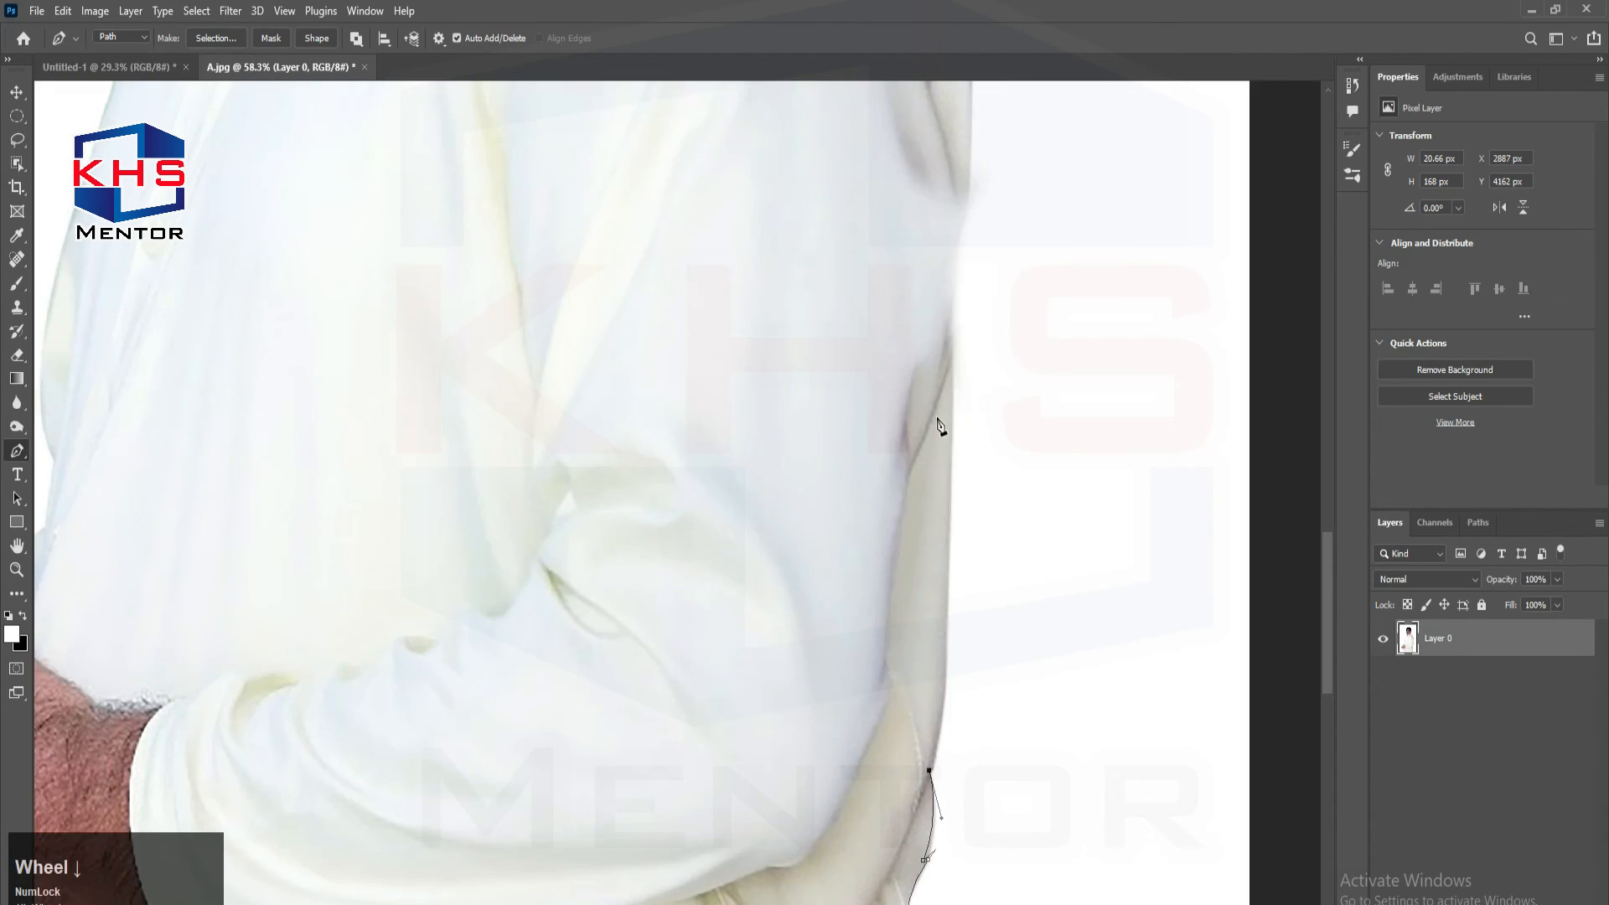
left_click_drag(942, 426, 945, 371)
left_click_drag(940, 369, 957, 764)
left_click_drag(937, 269, 938, 470)
left_click_drag(916, 394, 830, 194)
left_click(916, 393, "alt")
left_click_drag(738, 203, 718, 149)
left_click(738, 204, "alt")
- Extend the path from the shoulder to the back tip of the shirt collar
scroll(742, 210, "up", 3)
left_click_drag(832, 481, 813, 487)
left_click(831, 480, "alt")
left_click(806, 410)
scroll(793, 507, "up", 4)
scroll(793, 507, "down", 3)
- Trace the collar's upper edge beneath the chin and around its front opening
left_click_drag(497, 523, 325, 507)
left_click(494, 642)
key("ctrl+z")
left_click(496, 523, "alt")
left_click_drag(494, 642, 825, 440)
left_click_drag(786, 278, 797, 260)
left_click(699, 342)
left_click_drag(727, 398, 745, 408)
- Trace the front edge of the shirt from the chest down toward the clasped hands
left_click_drag(598, 676, 829, 290)
left_click_drag(742, 507, 734, 576)
left_click_drag(708, 568, 812, 263)
left_click_drag(745, 765, 795, 897)
left_click_drag(746, 872, 879, 283)
- Outline the upper contour and knuckles of the clasped hands with short curved segments
left_click(879, 179, "alt")
left_click(868, 274)
left_click_drag(822, 338, 920, 241)
left_click_drag(886, 278, 882, 319)
left_click(860, 300)
left_click_drag(724, 338, 769, 442)
left_click_drag(666, 421, 662, 436)
left_click(666, 421, "alt")
left_click_drag(579, 515, 704, 582)
left_click_drag(597, 515, 614, 302)
left_click_drag(577, 396, 605, 436)
- Outline the lower fingers of the clasped hands, breaking the handles at each gap between fingers
left_click_drag(556, 496, 867, 351)
key("ctrl+z")
left_click(530, 351, "alt")
left_click(585, 384, "alt")
left_click(790, 427)
key("ctrl+z")
left_click(726, 412, "alt")
left_click_drag(788, 426, 816, 423)
left_click(788, 426, "alt")
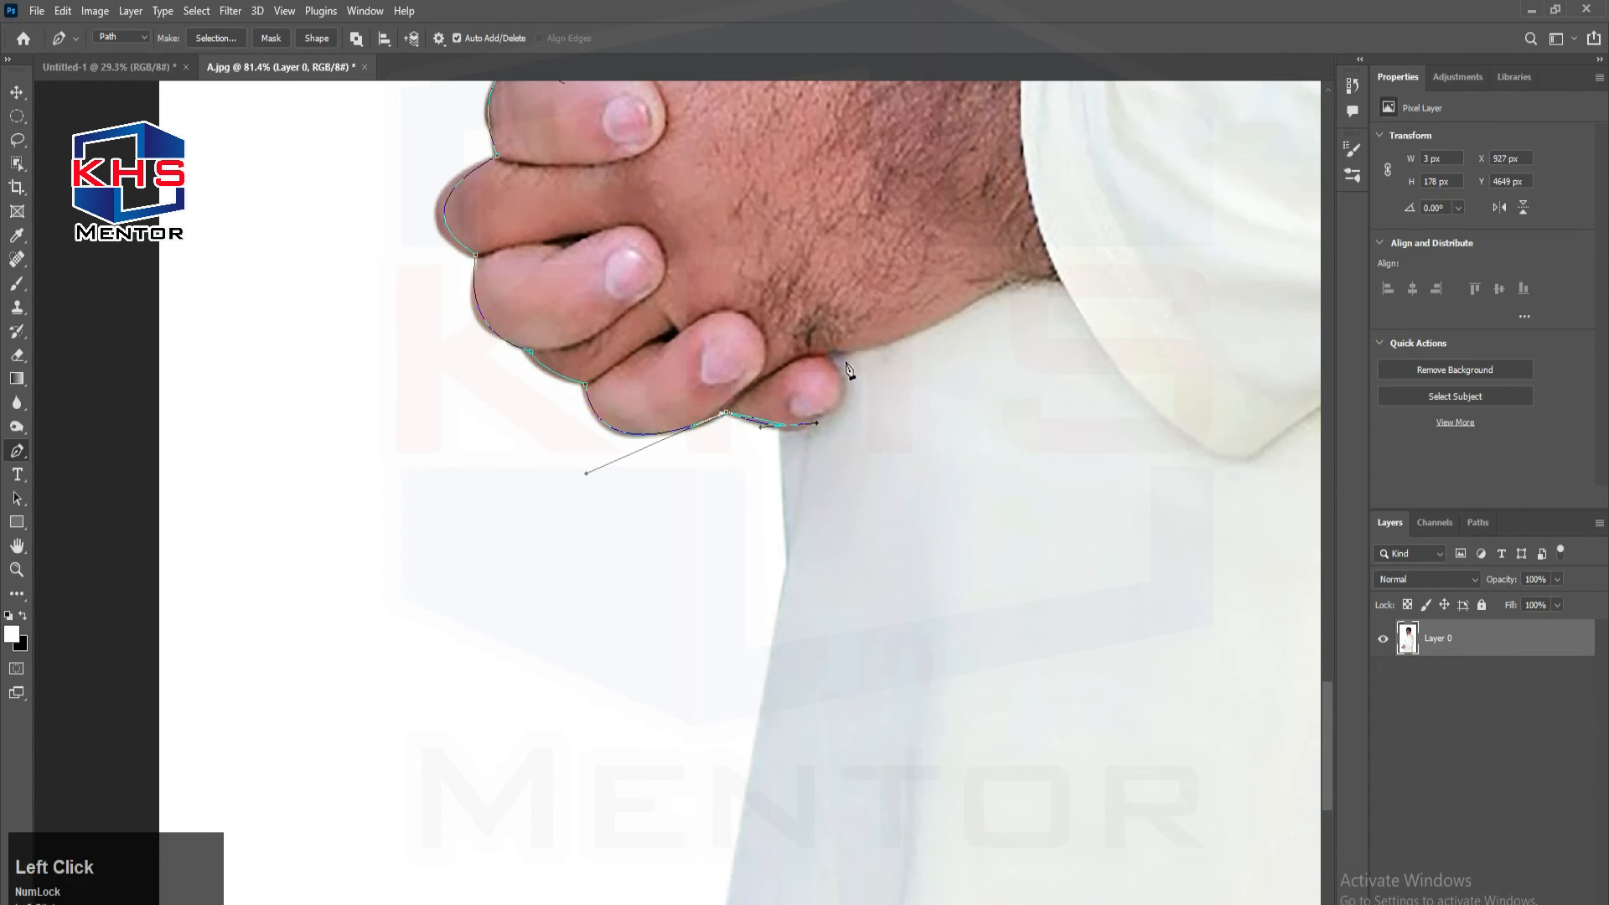
- Trace the shirt's front edge from below the hands down to the photo's lower edge
left_click(790, 559)
left_click_drag(791, 559, 857, 180)
left_click(793, 557)
key("ctrl+z")
left_click(793, 556)
scroll(703, 524, "down", 6)
left_click(480, 609)
- Route the path around the outside of the canvas and close it at the starting anchor point
scroll(480, 608, "down", 5)
left_click_drag(550, 155, 586, 349)
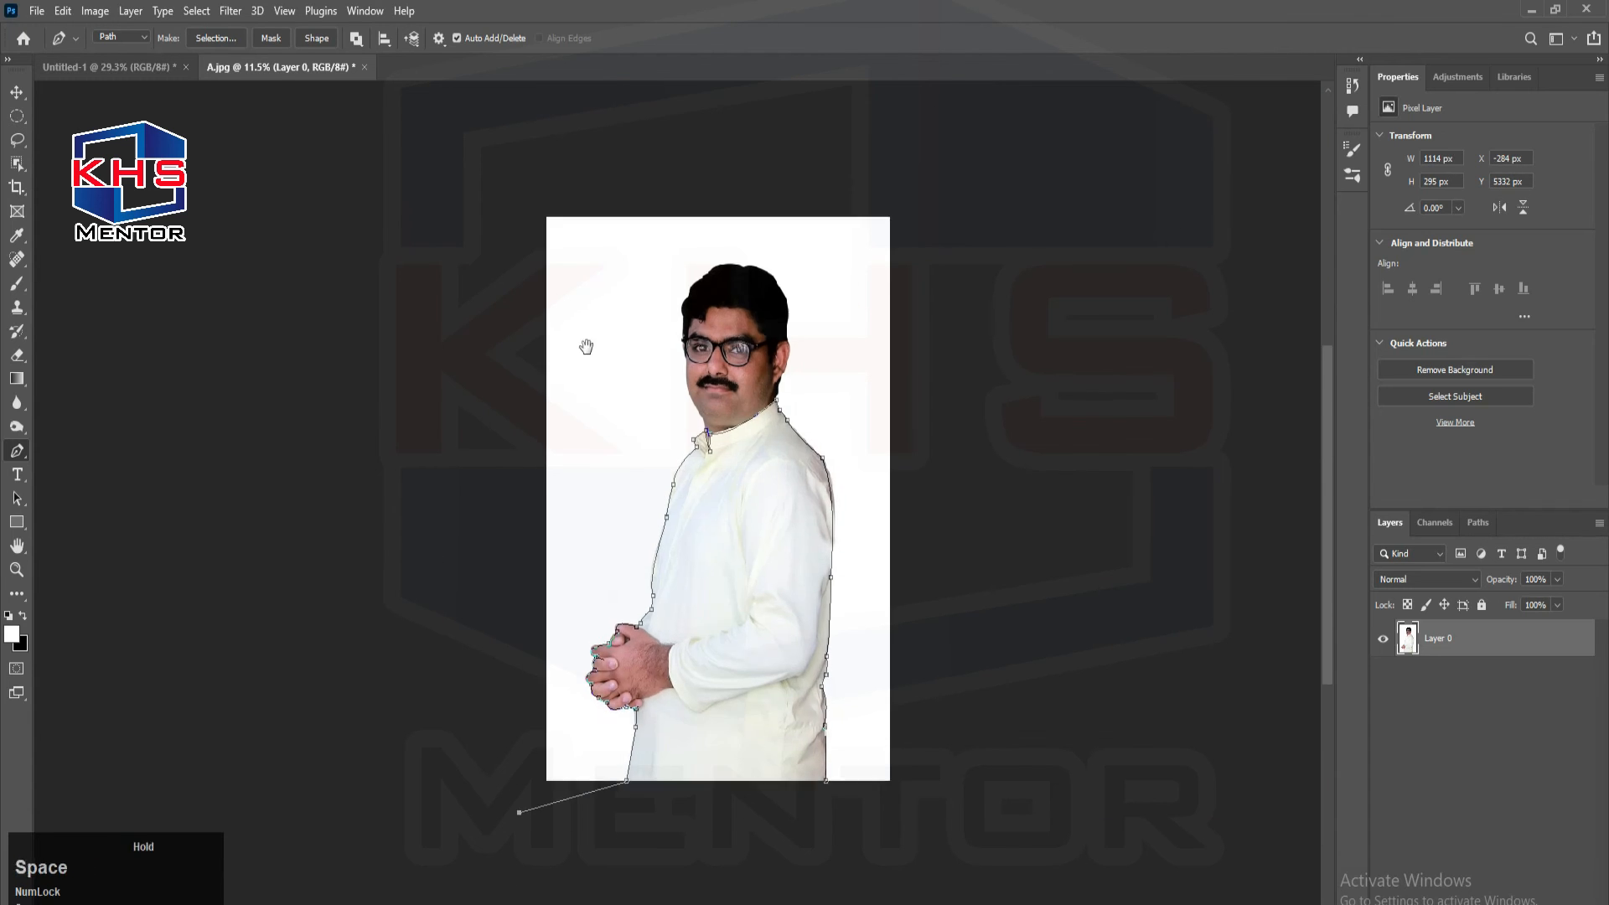
left_click(517, 144)
left_click(1038, 147)
left_click(1061, 792)
left_click(818, 773)
- Make a new anti-aliased selection from the path with a feather radius of 0 pixels, and undo it
scroll(872, 414, "up", 6)
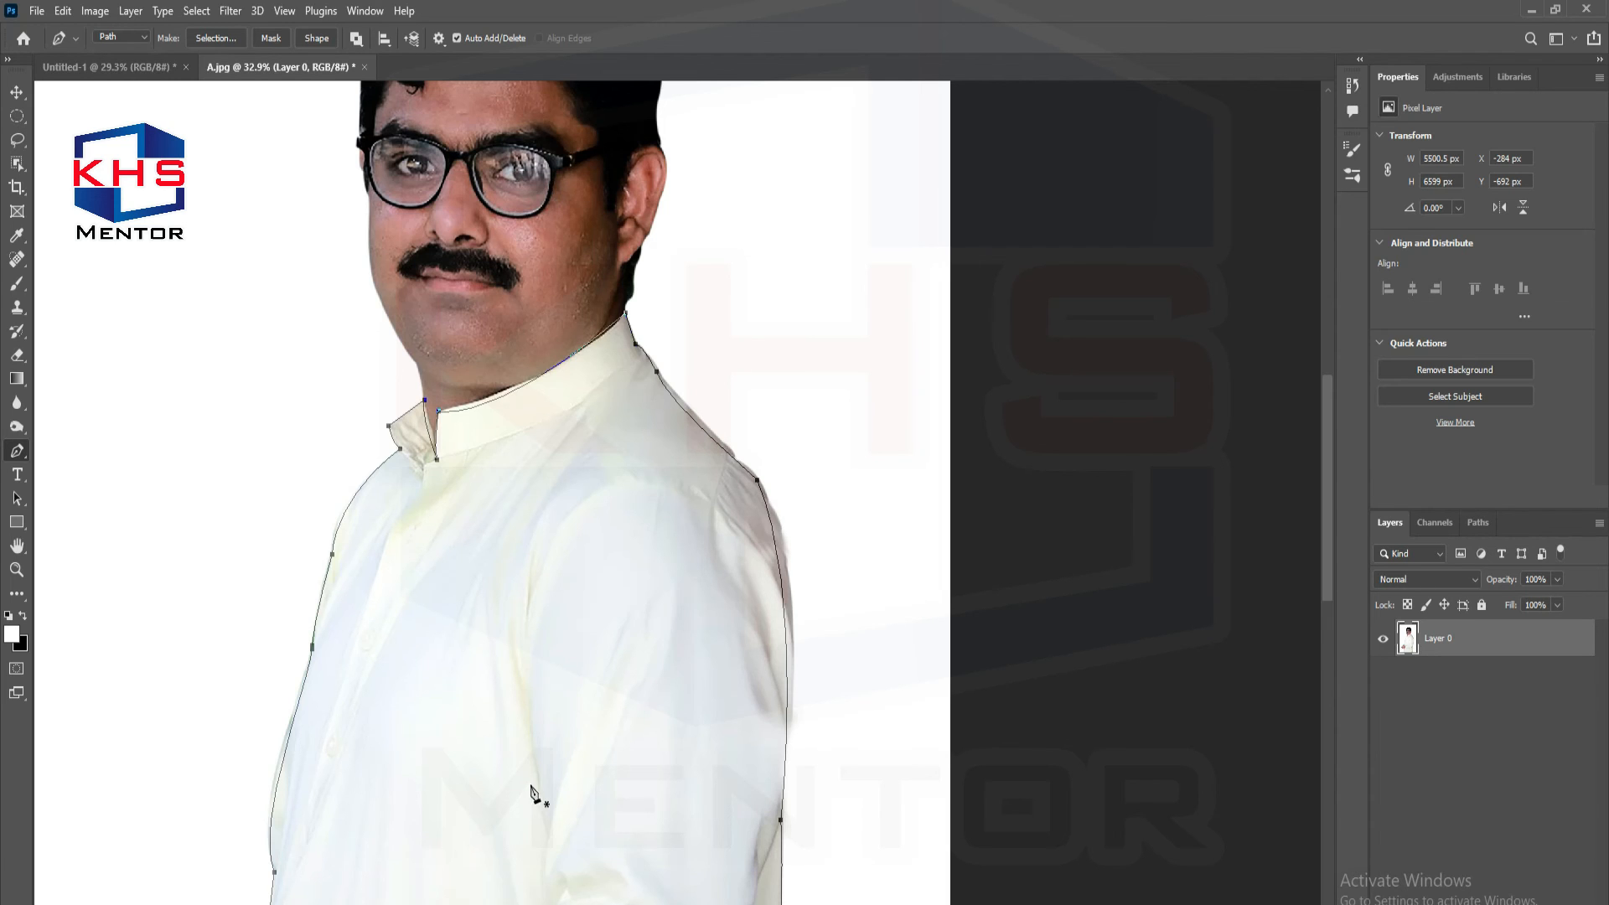
right_click(520, 490)
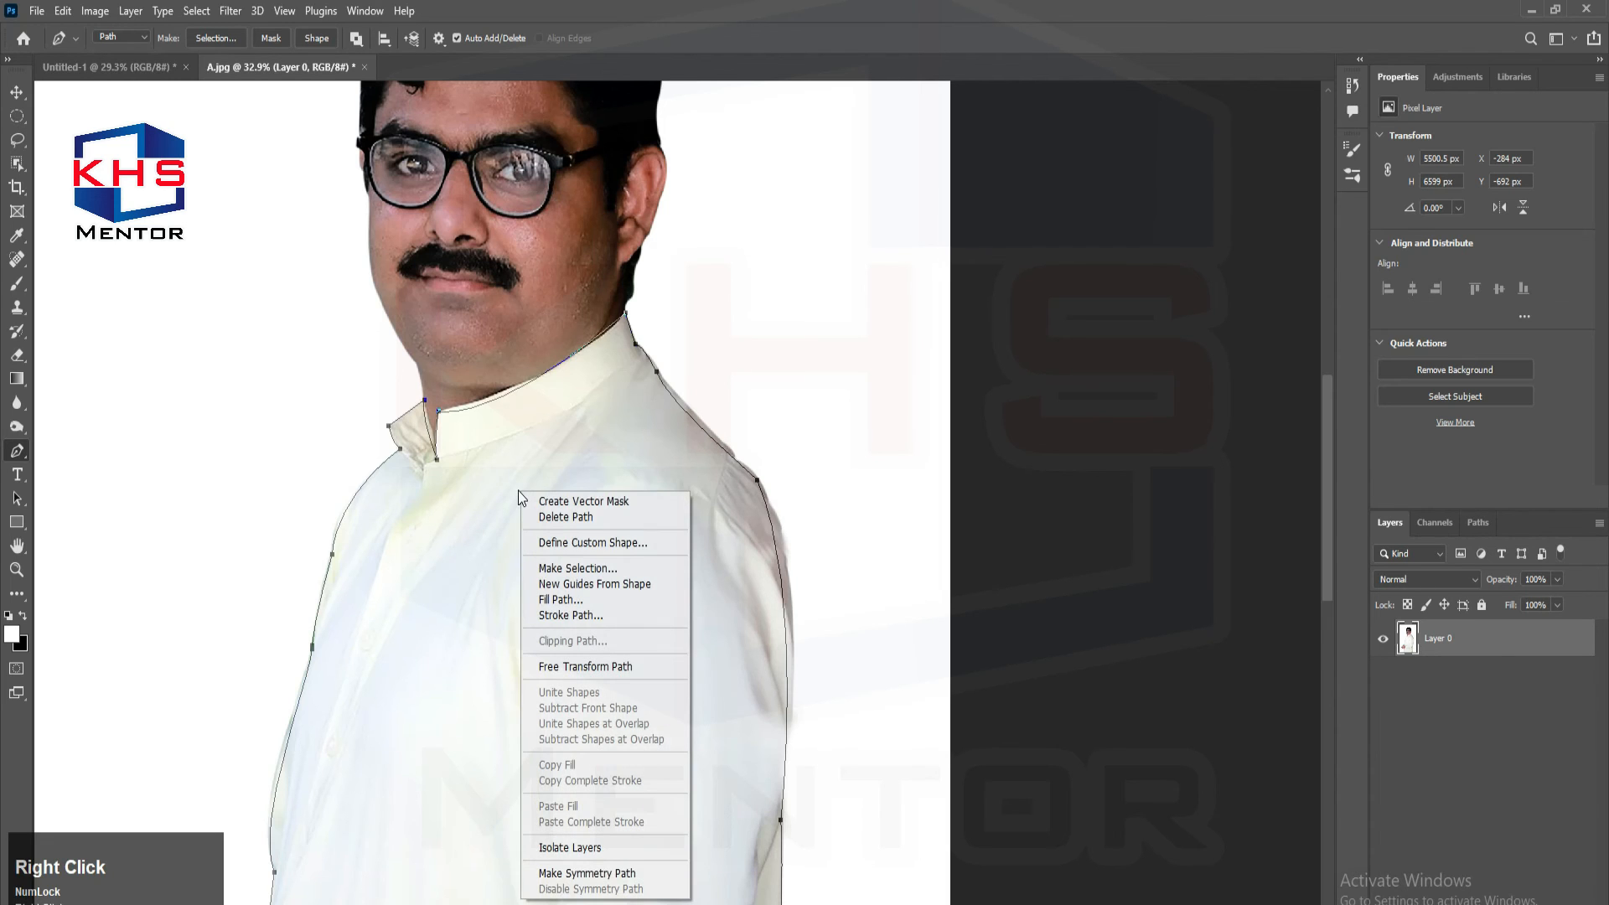
left_click(647, 567)
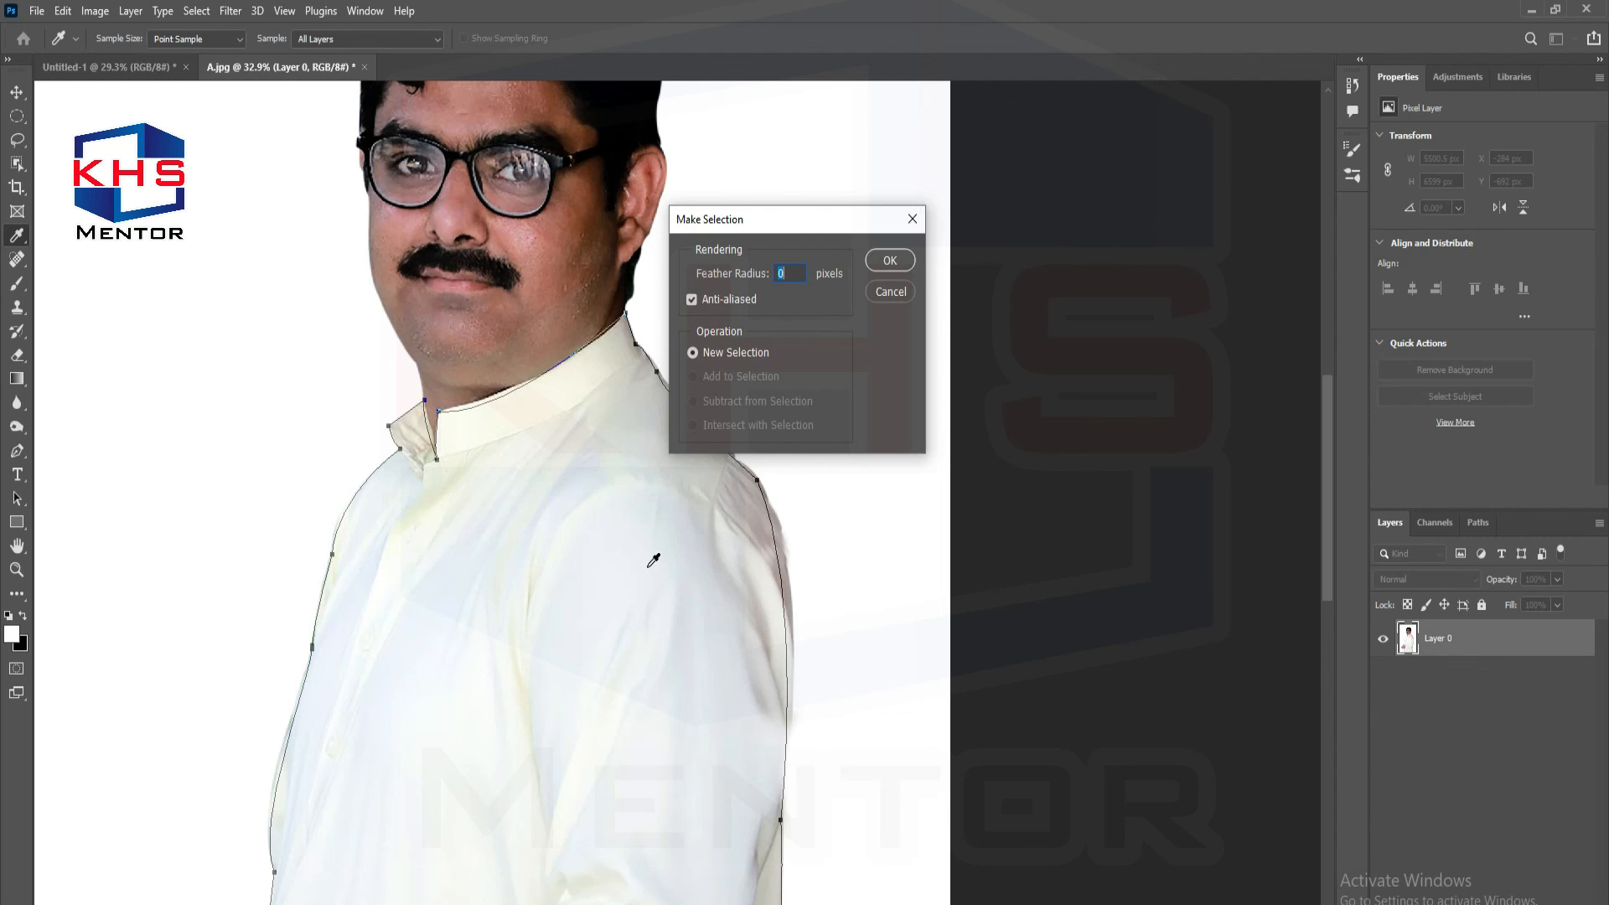
key("Return")
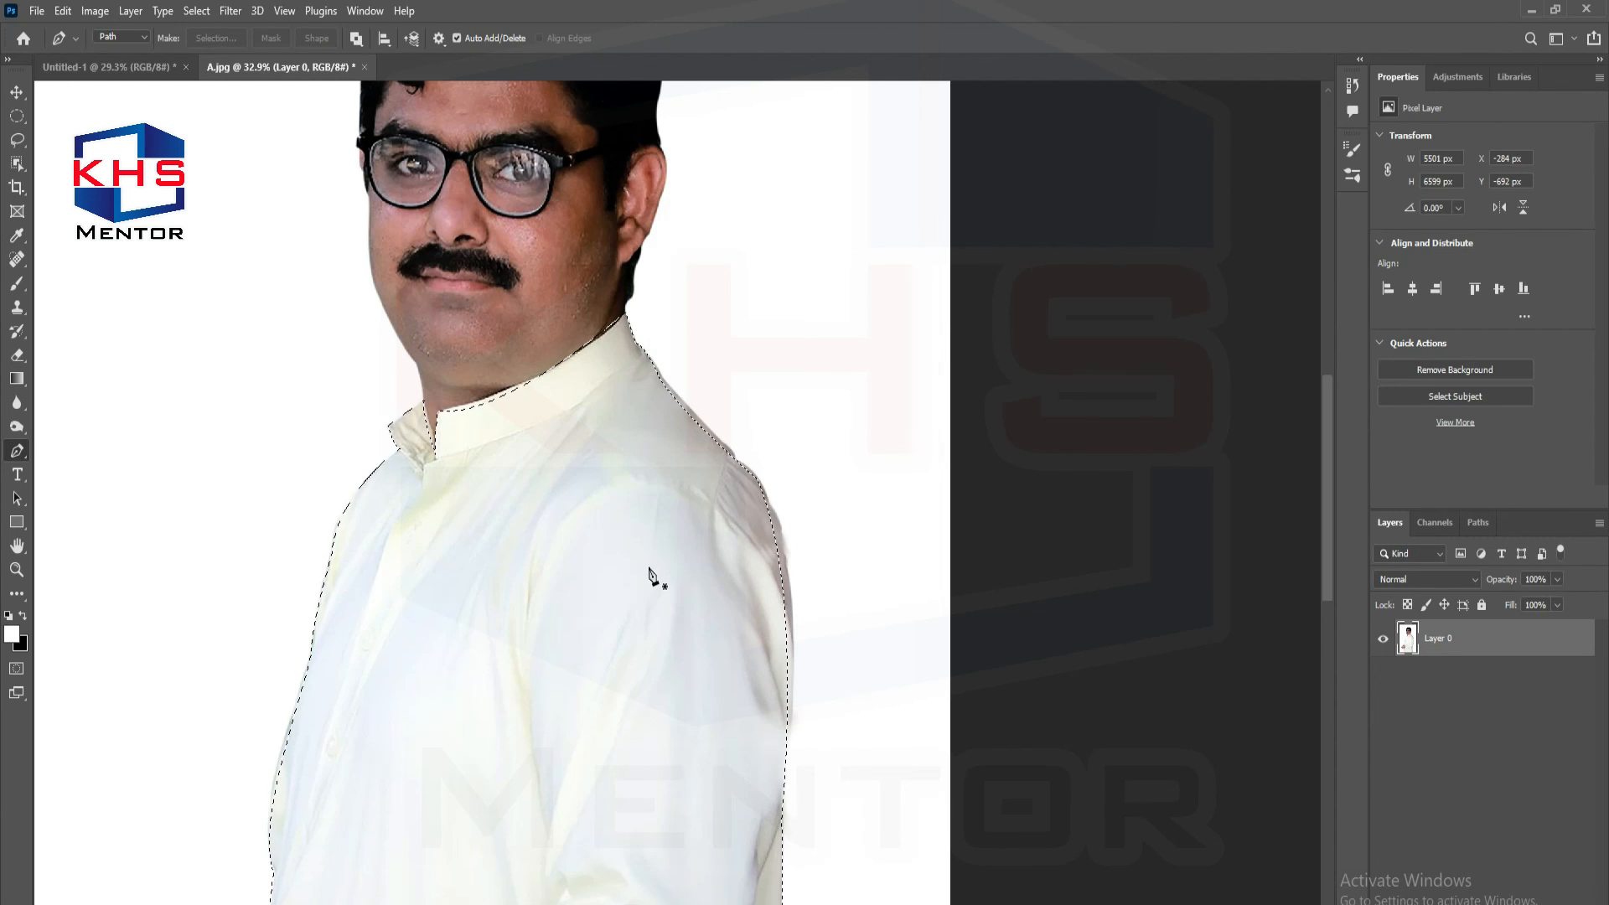
key("ctrl+z")
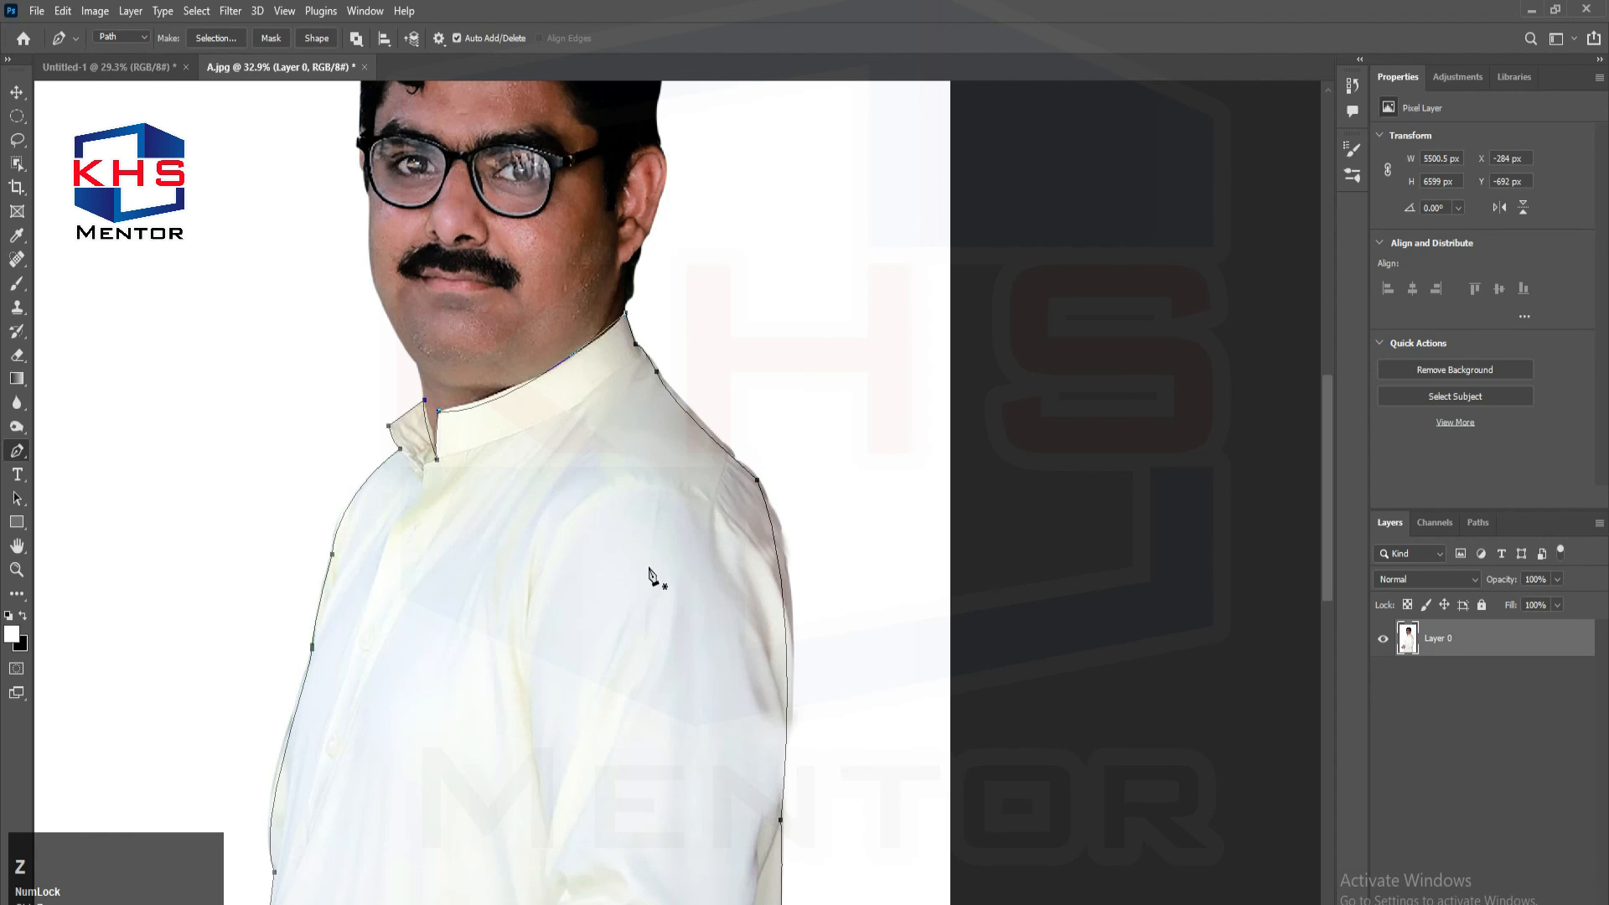
- Load the closed path directly as a selection
key("ctrl")
key("ctrl+Return")
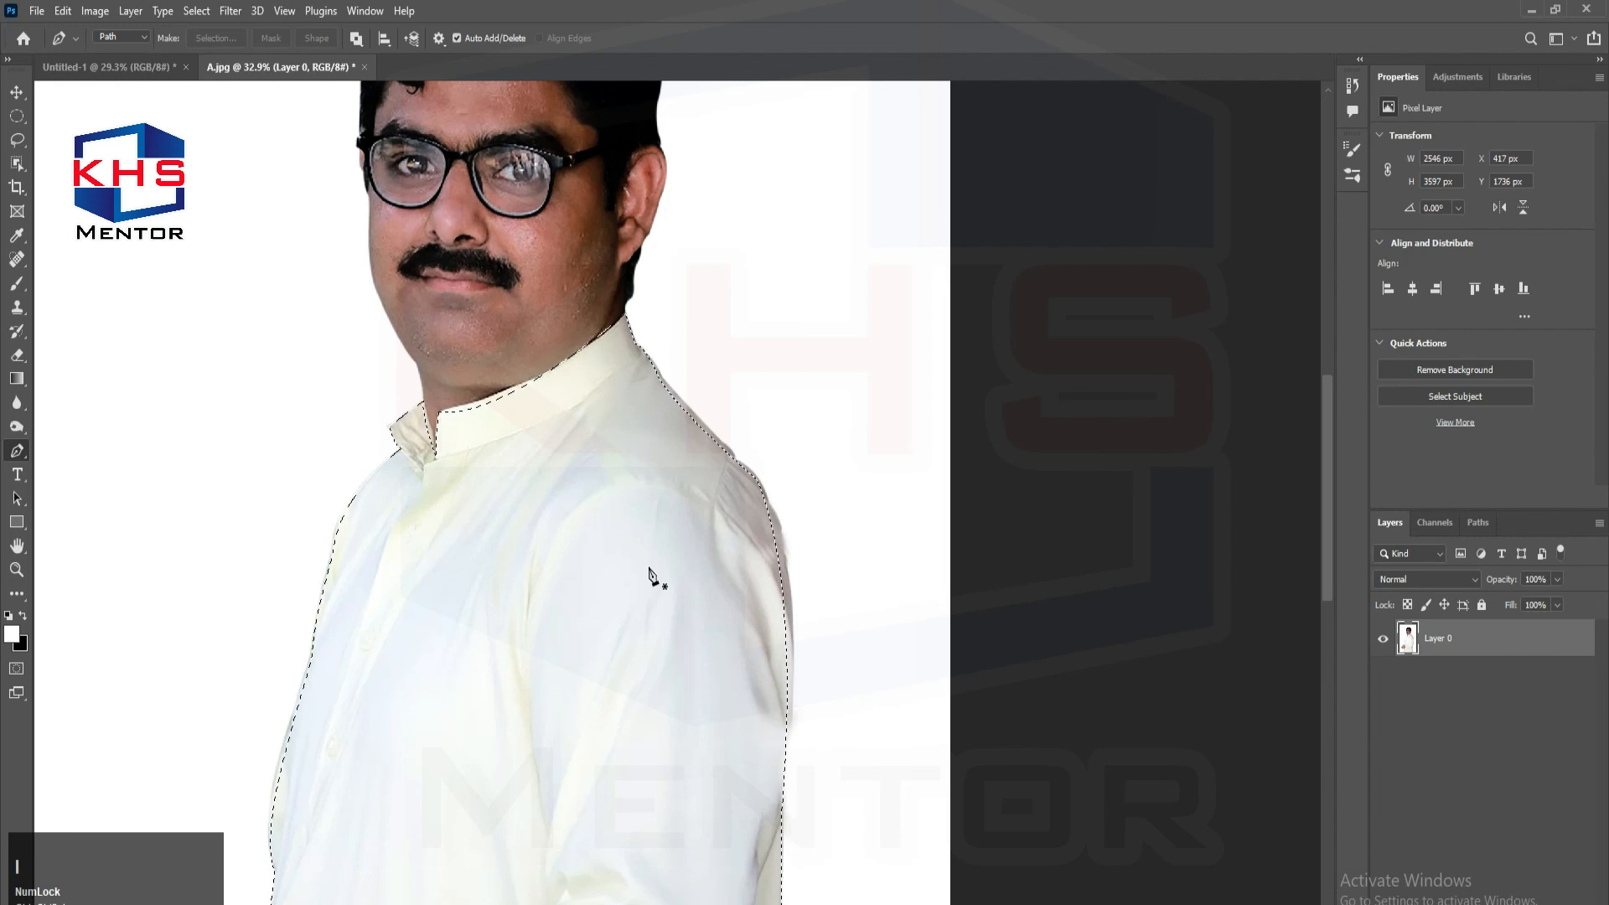
- Try deleting the pixels inside the selection, and undo the deletion
key("Delete")
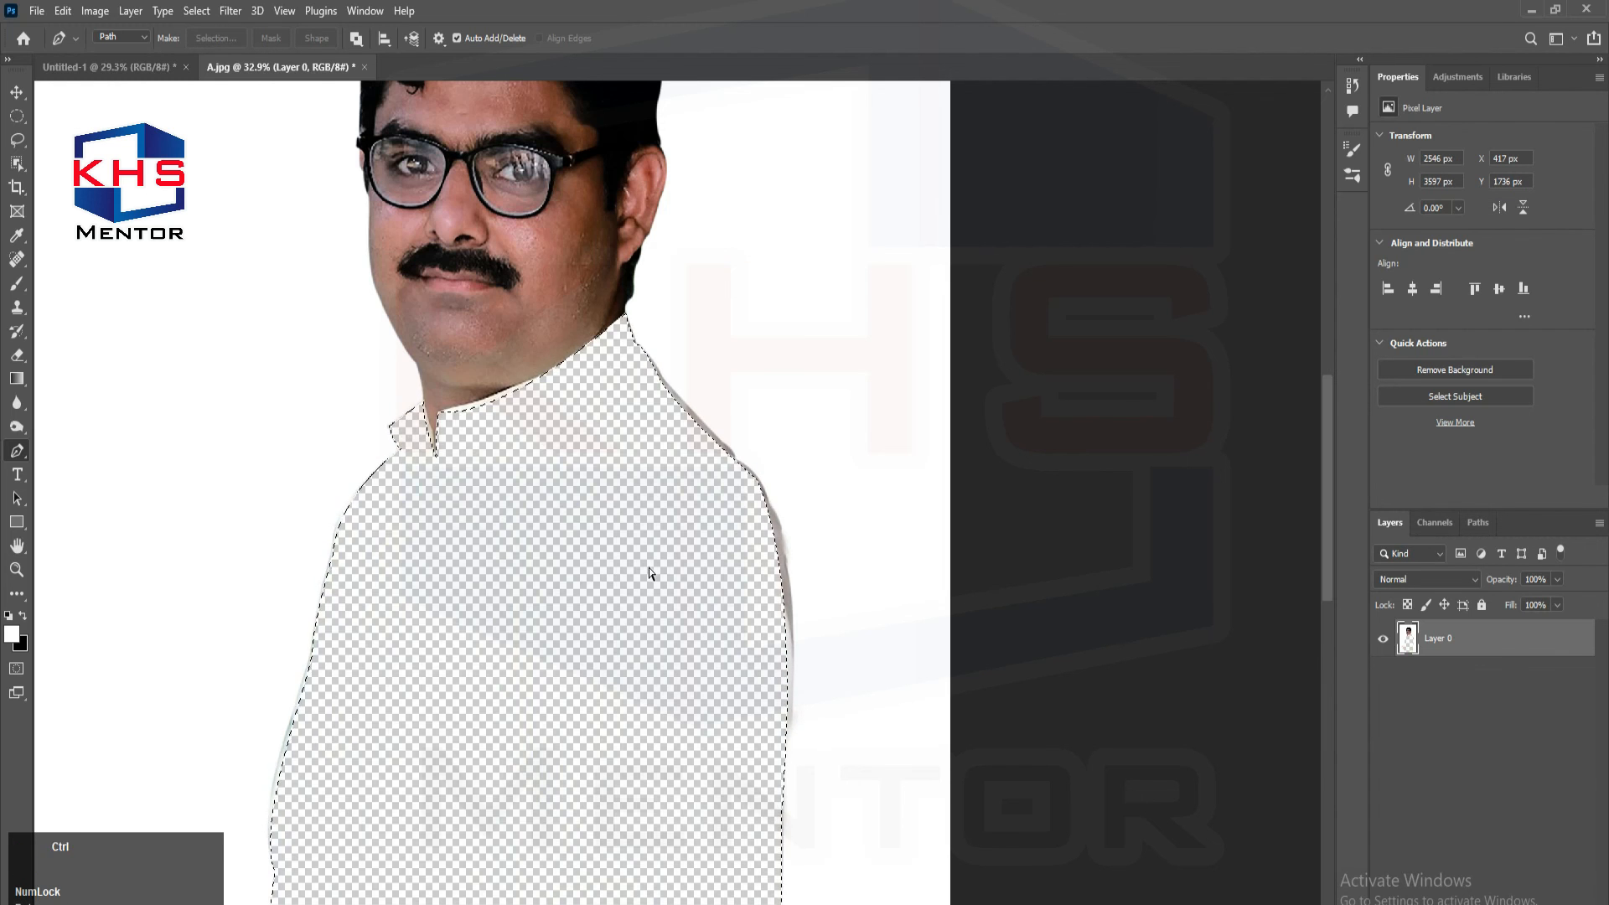
key("ctrl+minus")
key("ctrl")
key("ctrl+z")
- Invert the selection and delete everything outside the shirt and hands, finishing on the Move tool
key("ctrl+shift+i")
key("Delete")
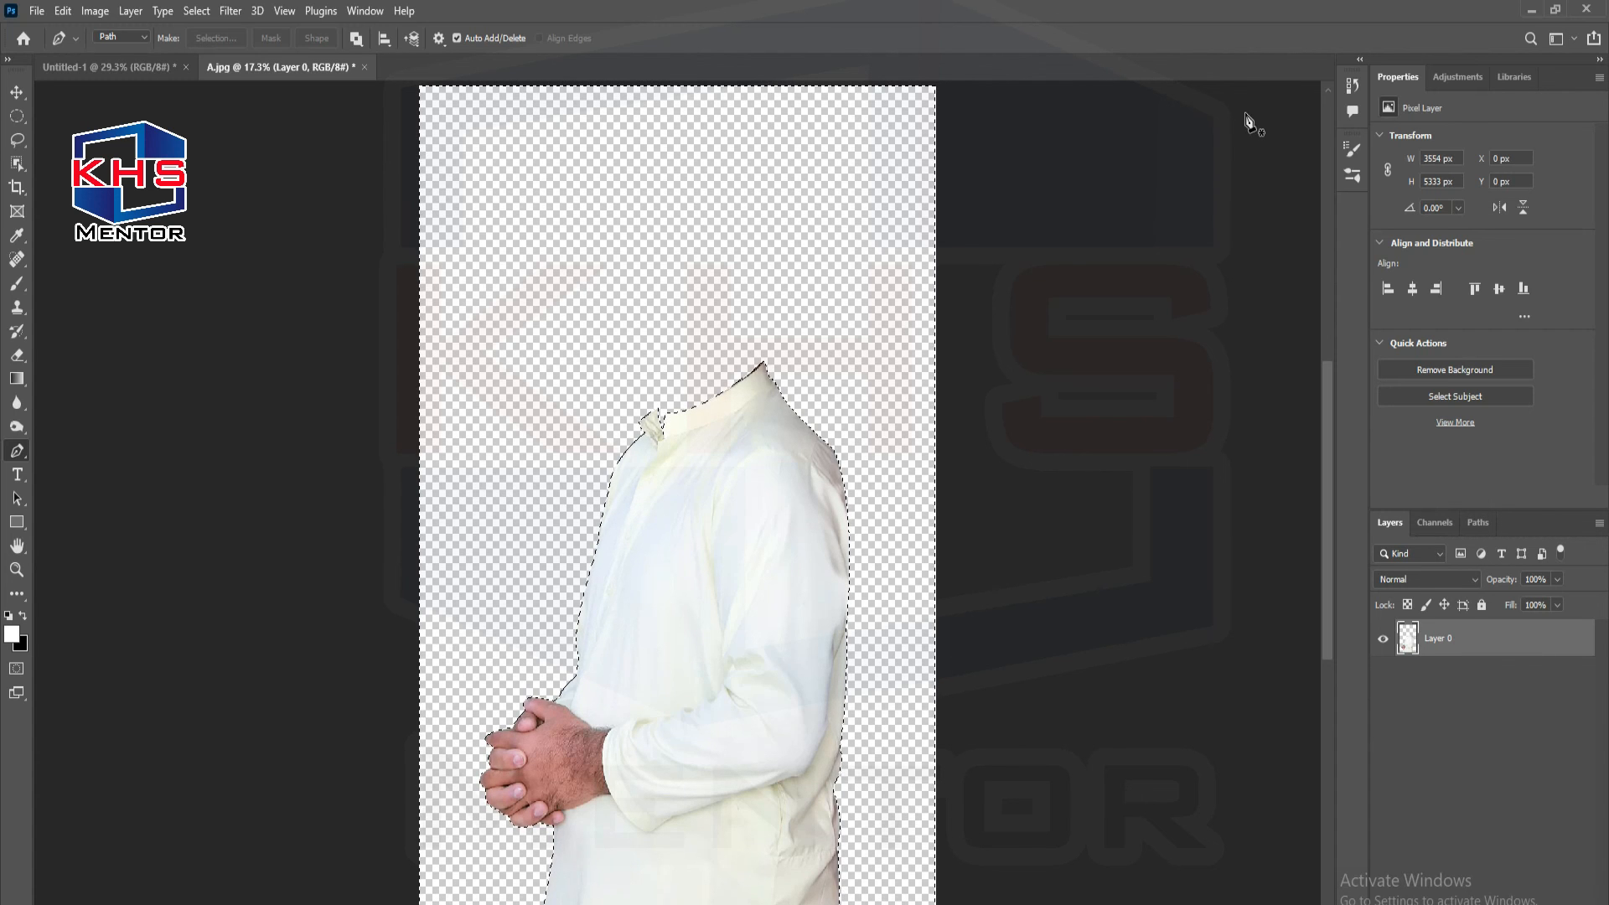
left_click(15, 450)
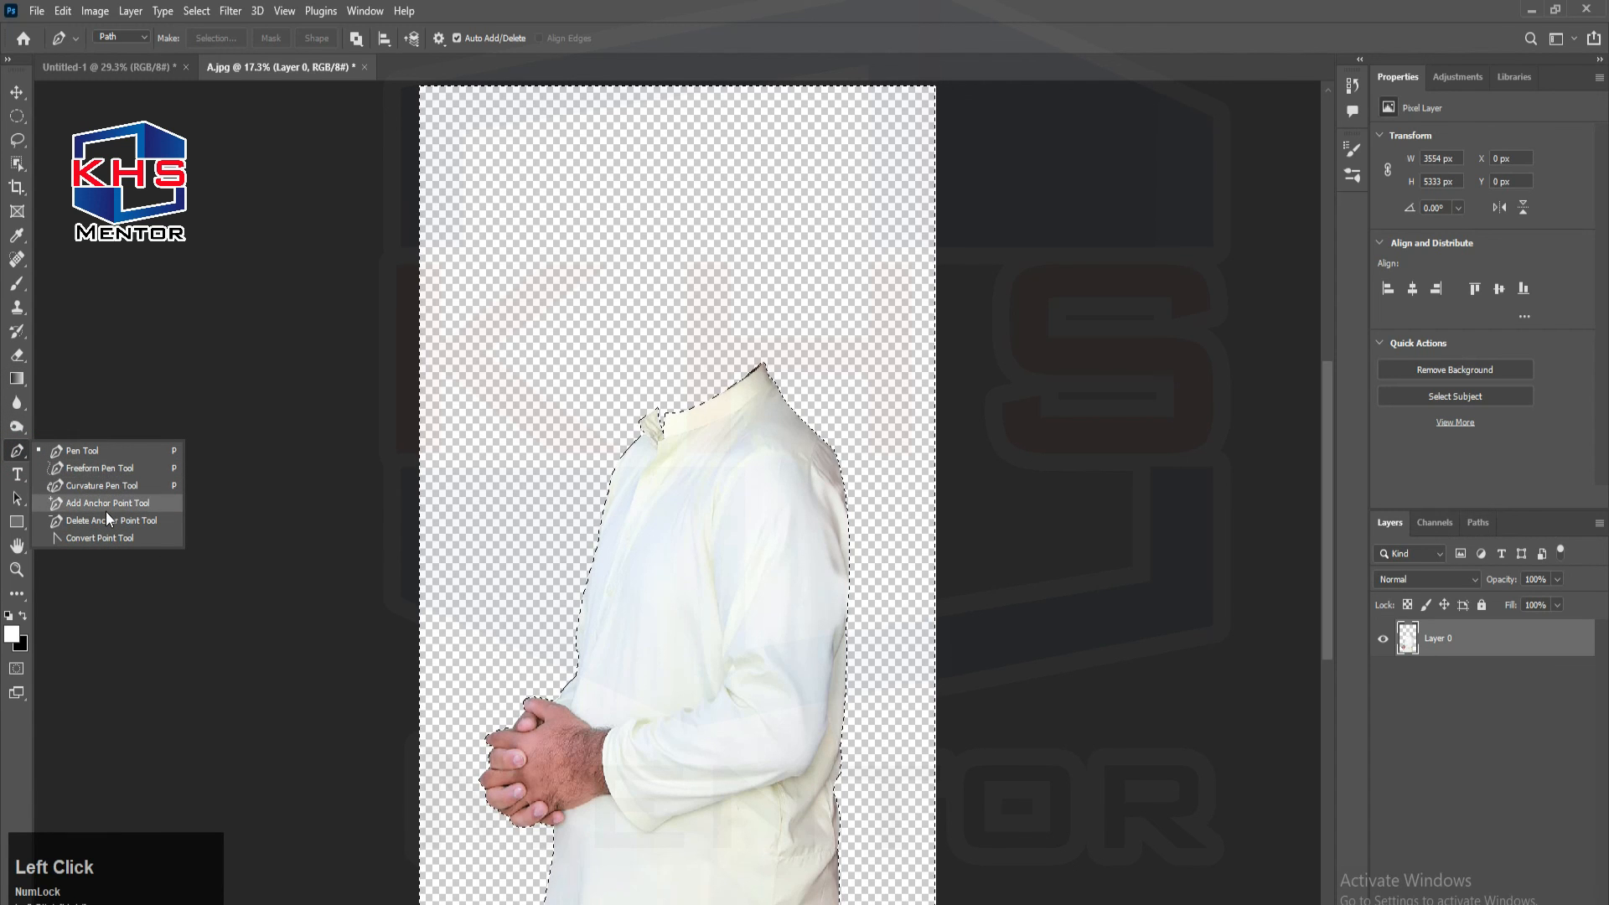
left_click(16, 93)
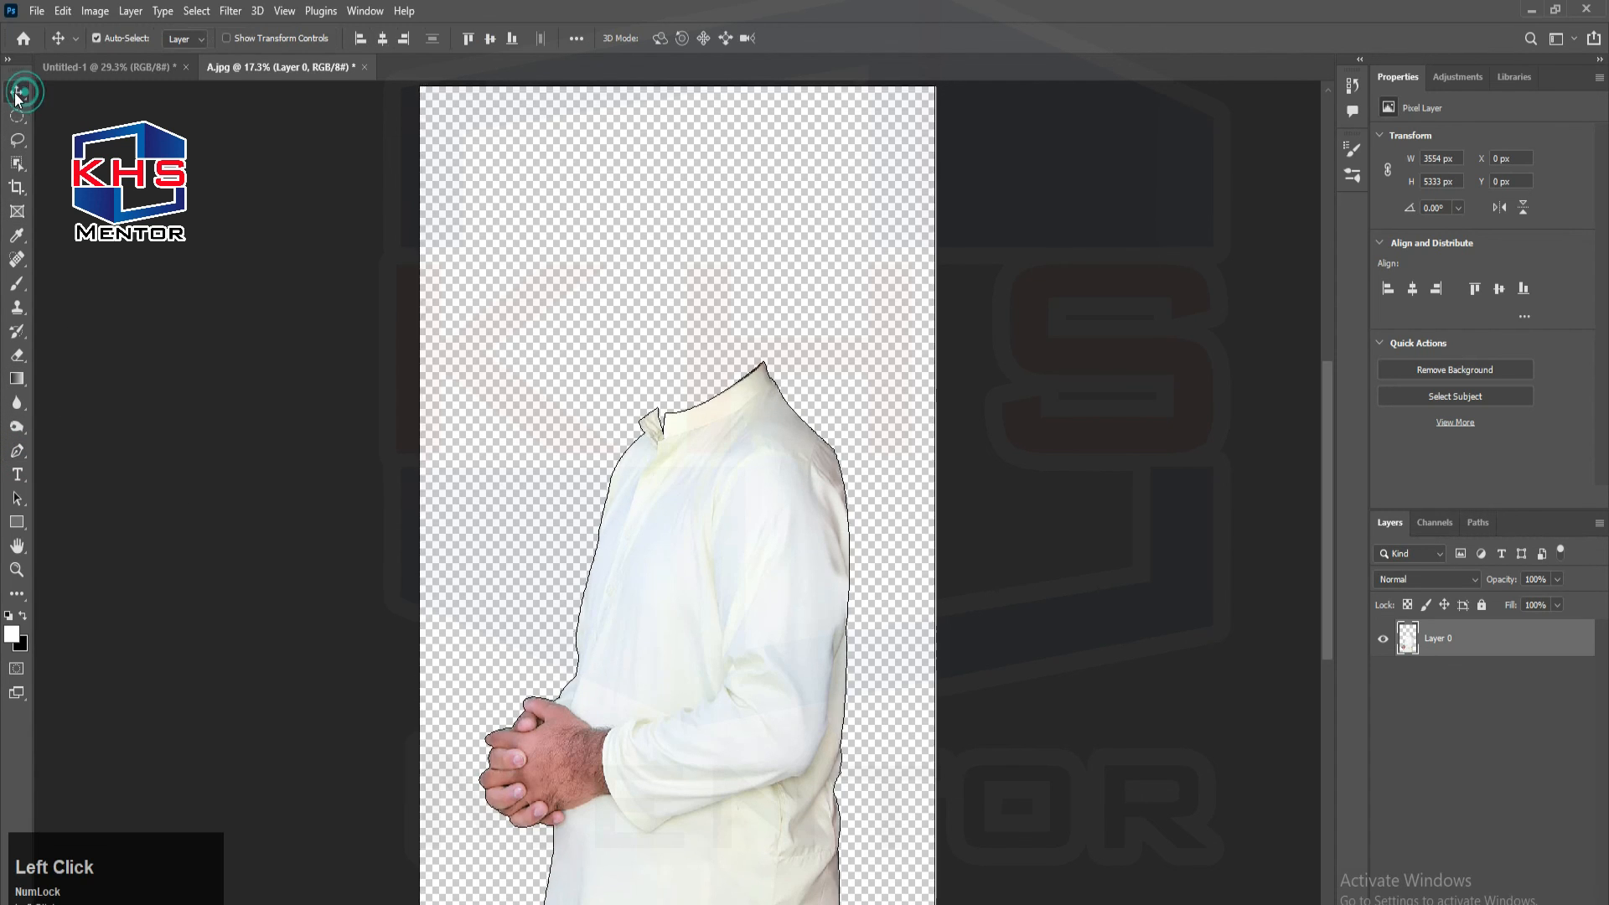